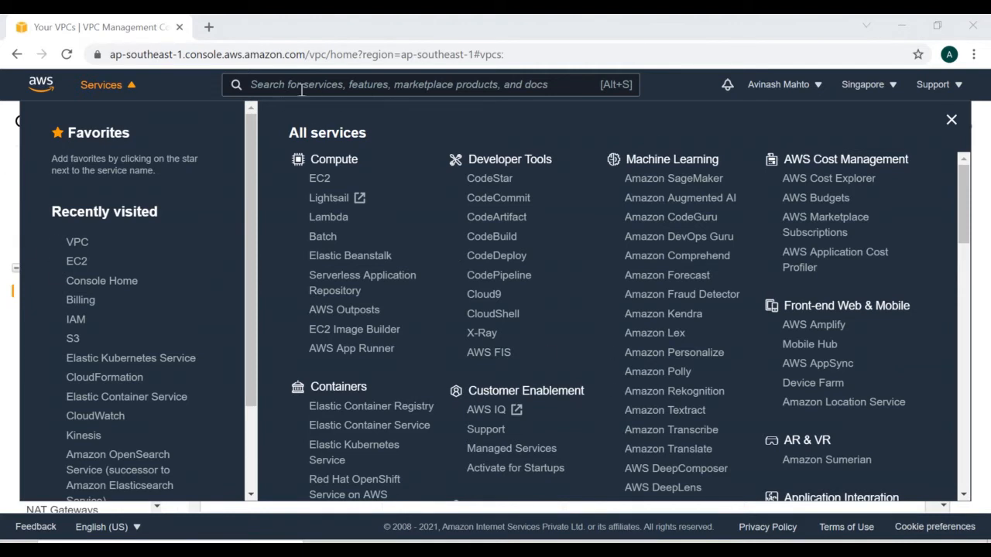
# Step: Go to the VPC service's list of VPCs and open the form for creating a new VPC
pyautogui.click(77, 243)
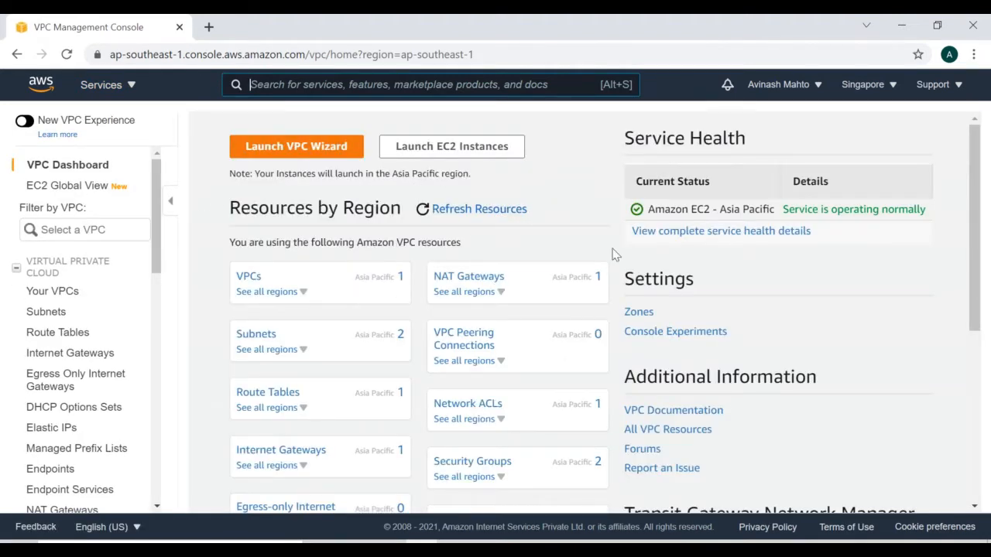
pyautogui.click(76, 295)
pyautogui.click(888, 136)
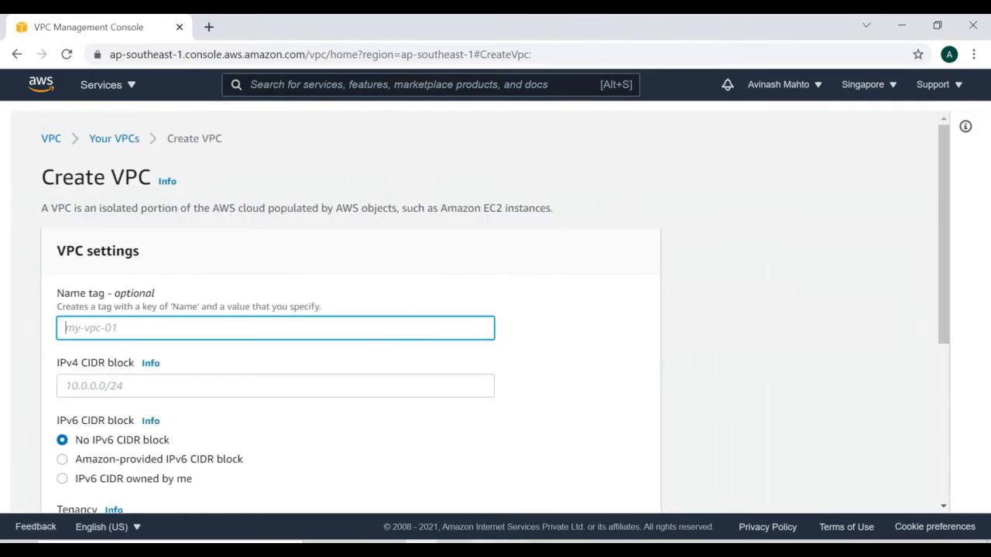
# Step: Switch to the Notepad address plan, select the VPC range 10.0.0.0/24, and return to the VPC creation form
pyautogui.hotkey('alt', 'Tab')
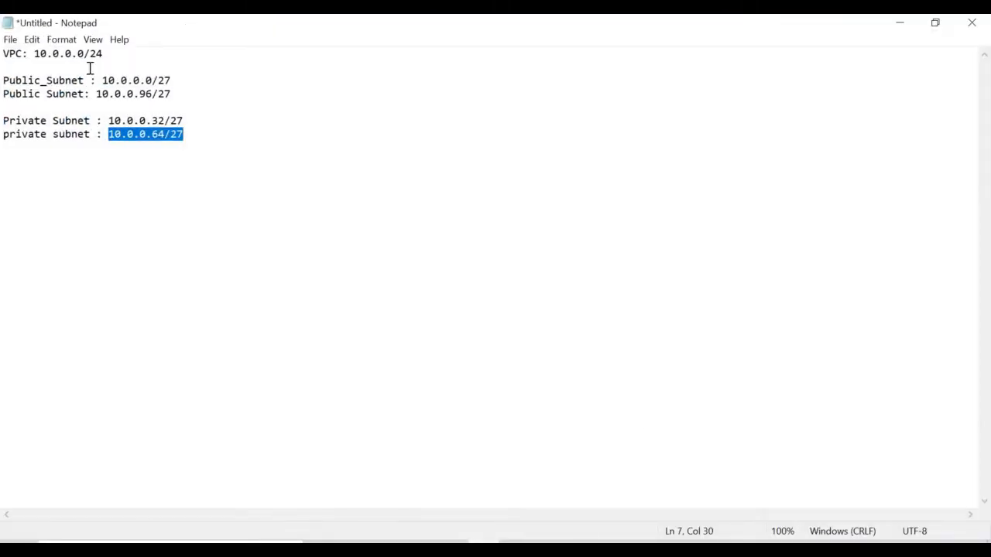
pyautogui.doubleClick(39, 54)
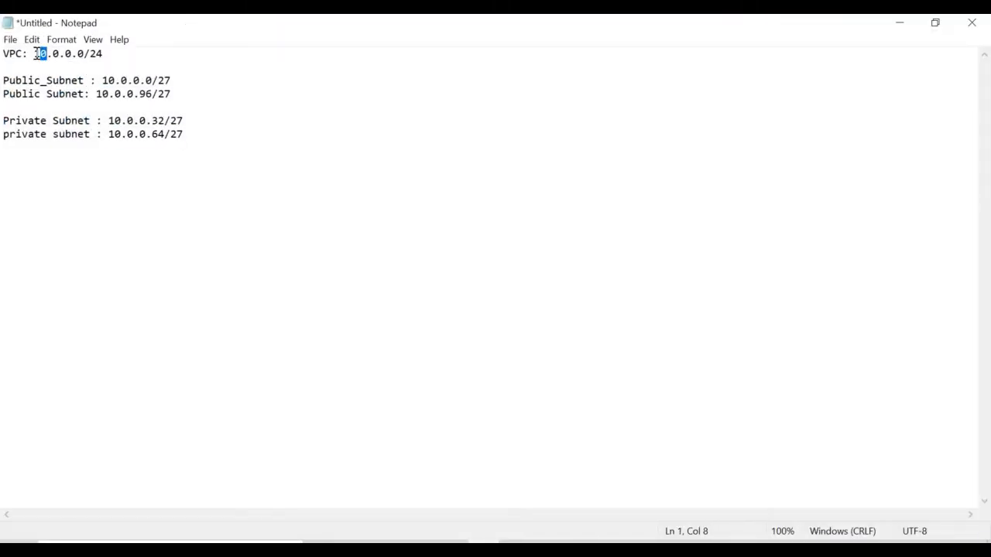
pyautogui.moveTo(40, 54); pyautogui.dragTo(102, 39)
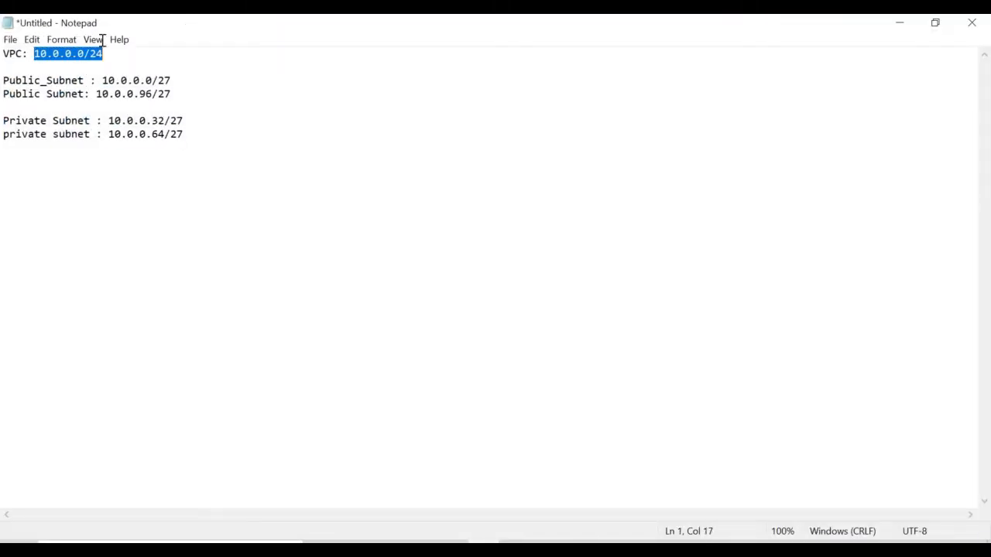
pyautogui.click(900, 23)
# Step: Create a VPC named test-vpc with the IPv4 CIDR block 10.0.0.0/24 and check it in the list of VPCs
pyautogui.click(134, 333)
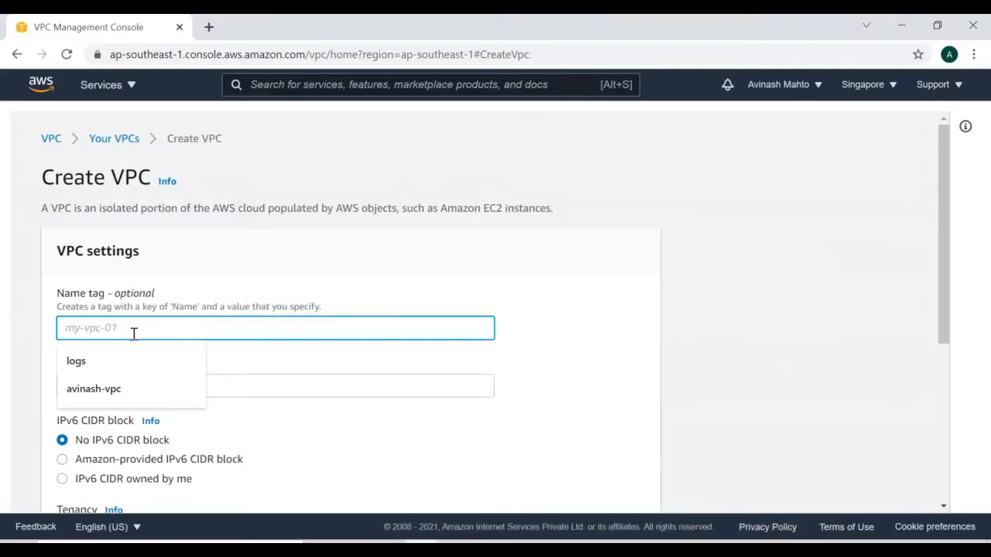
pyautogui.write('test-vpc')
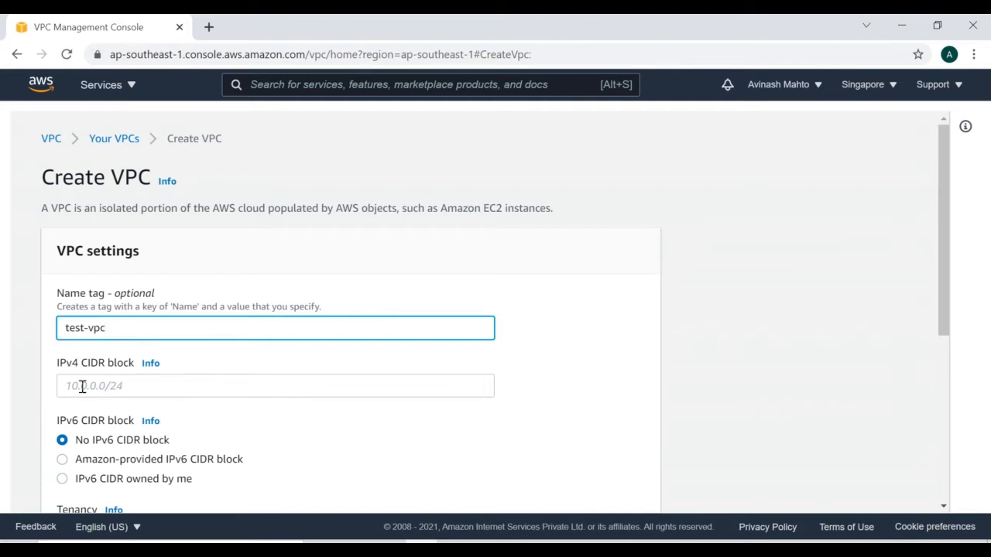
pyautogui.click(97, 385)
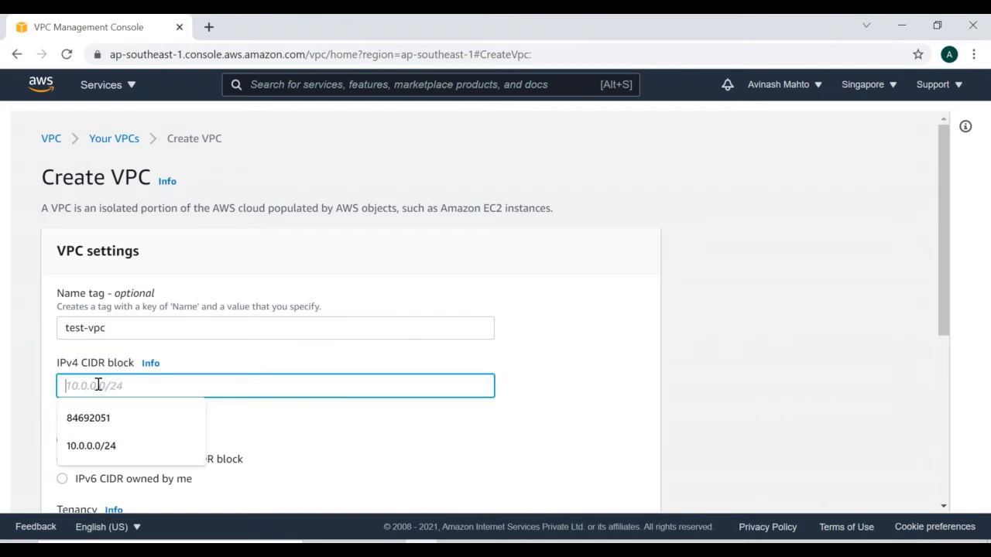
pyautogui.click(90, 446)
pyautogui.scroll(-4, 619, 364)
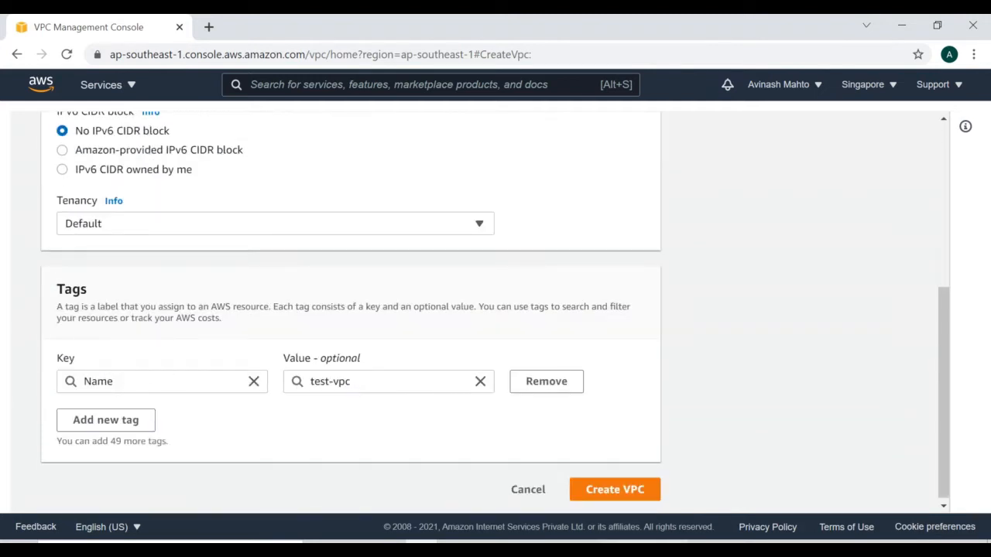
pyautogui.click(606, 490)
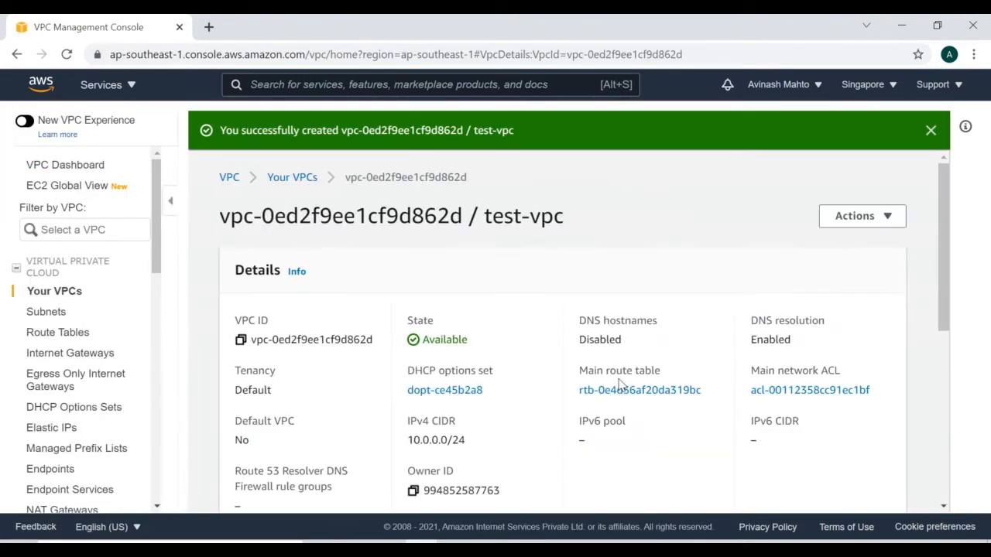
pyautogui.click(55, 291)
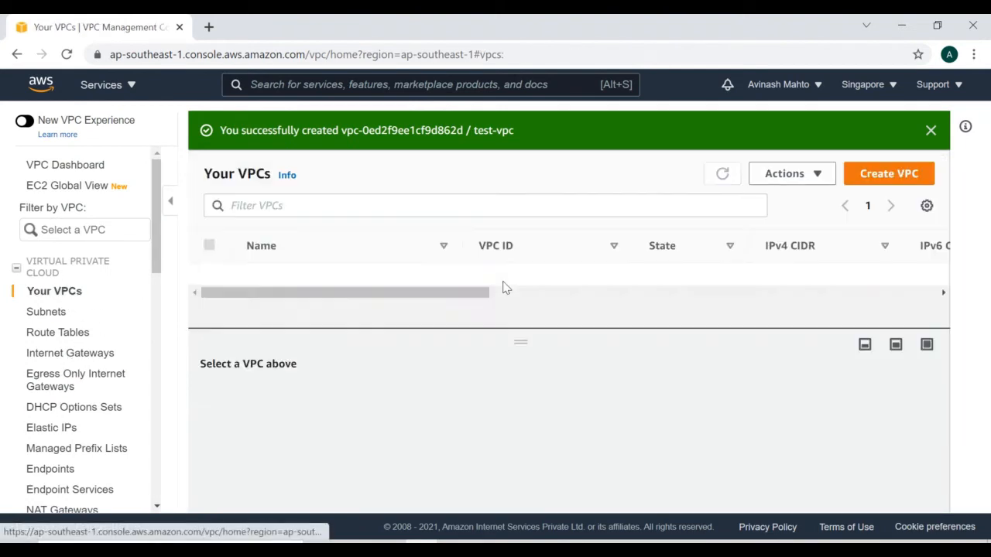
pyautogui.click(299, 292)
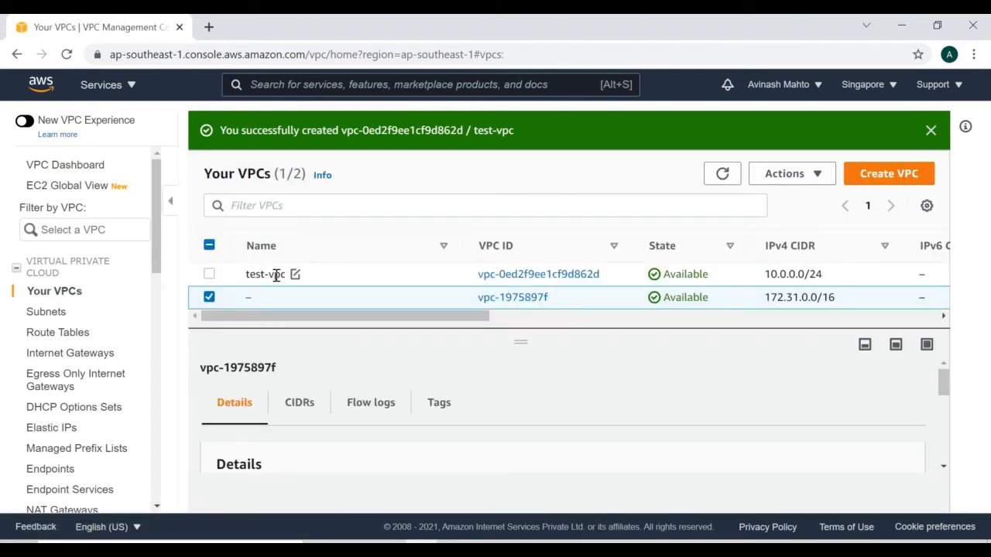
# Step: Start creating a subnet and assign it to test-vpc
pyautogui.click(46, 311)
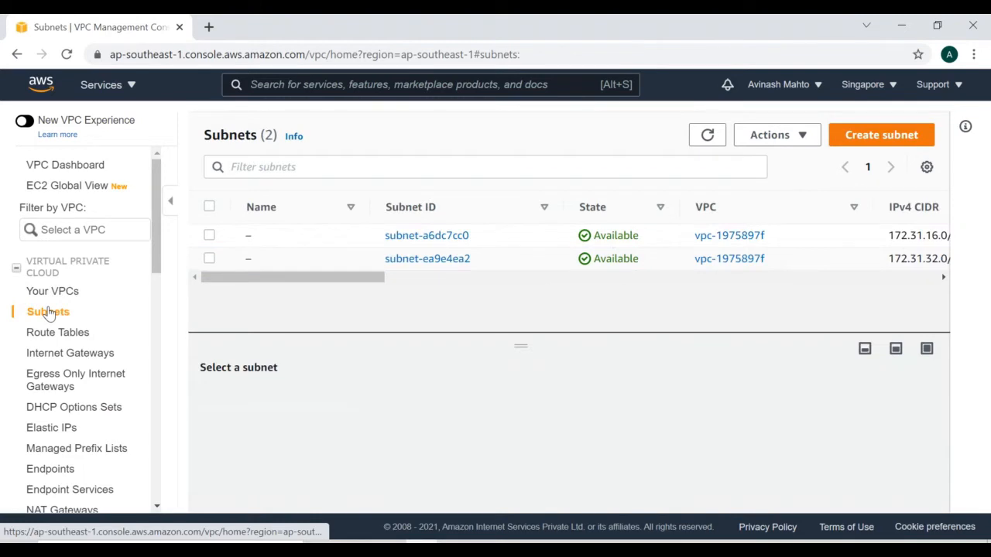
pyautogui.click(870, 134)
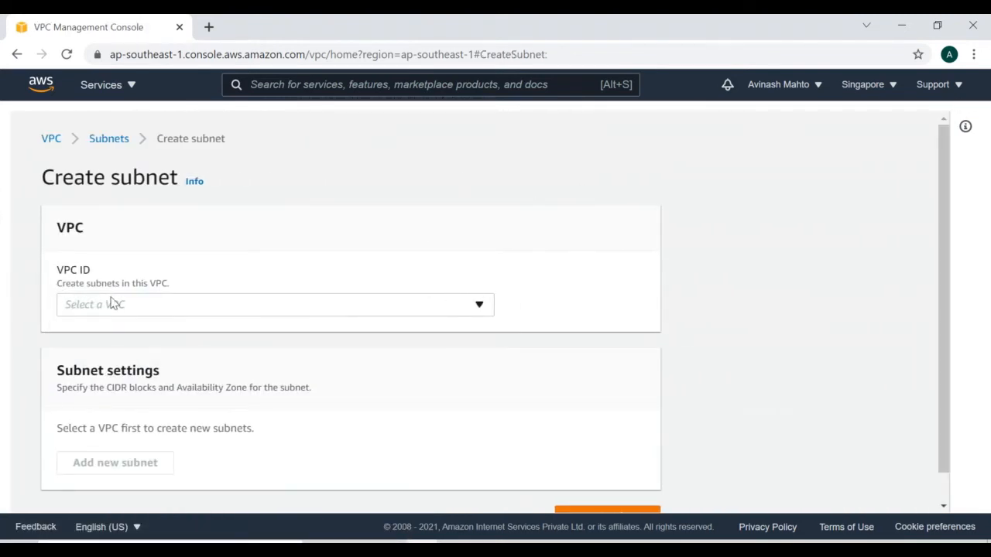
pyautogui.click(113, 303)
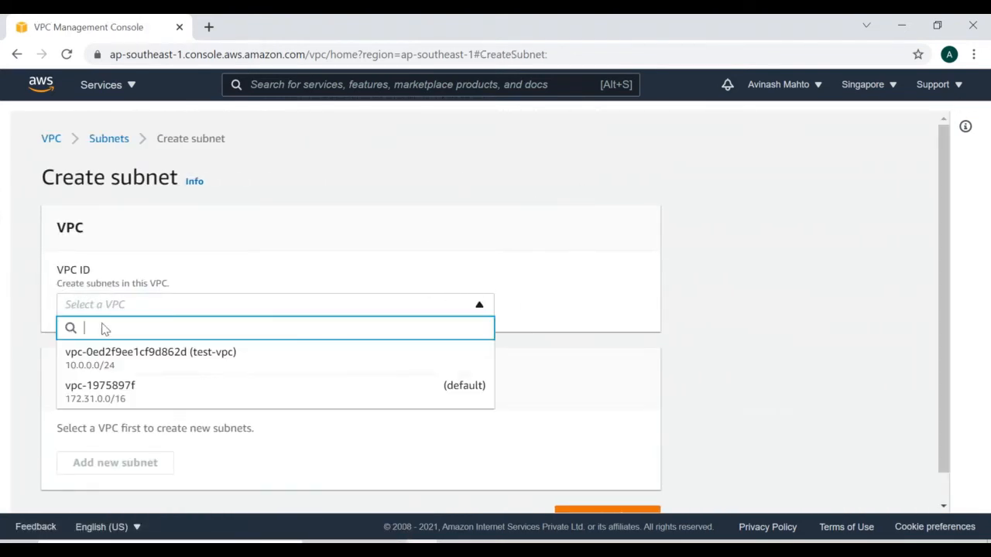
pyautogui.click(216, 360)
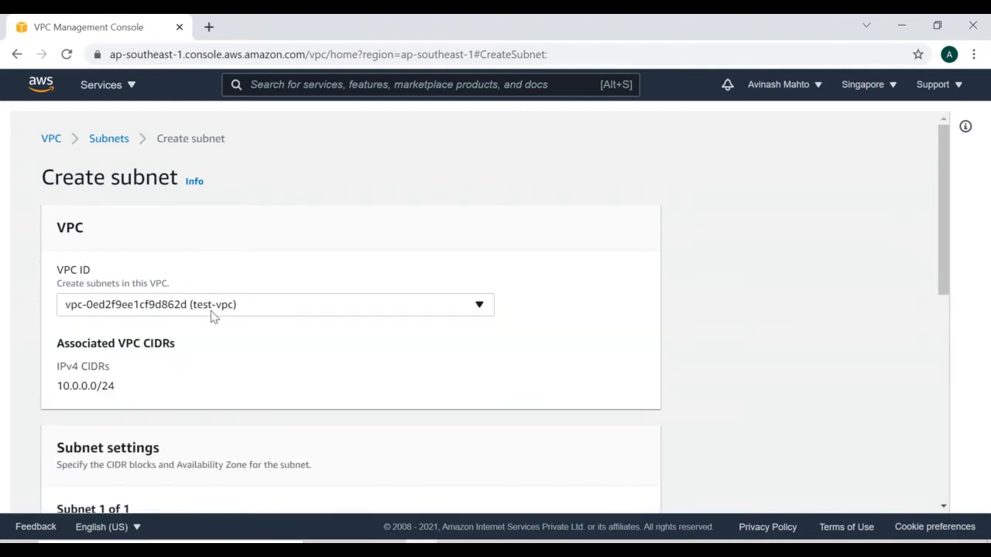
# Step: Name the subnet pubic-subnet1 and set its availability zone to Asia Pacific (Singapore) / ap-southeast-1a
pyautogui.scroll(-3, 206, 342)
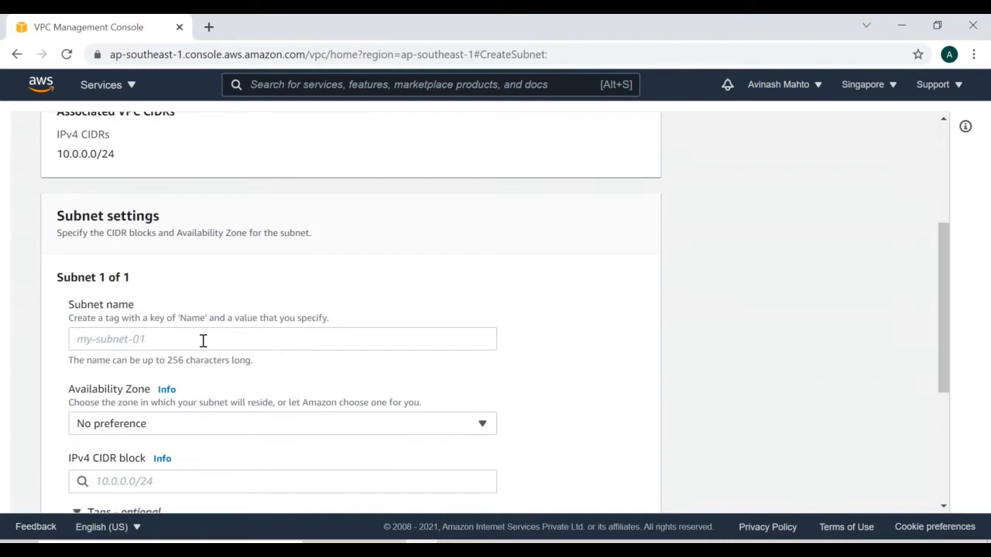
pyautogui.click(144, 338)
pyautogui.write('P')
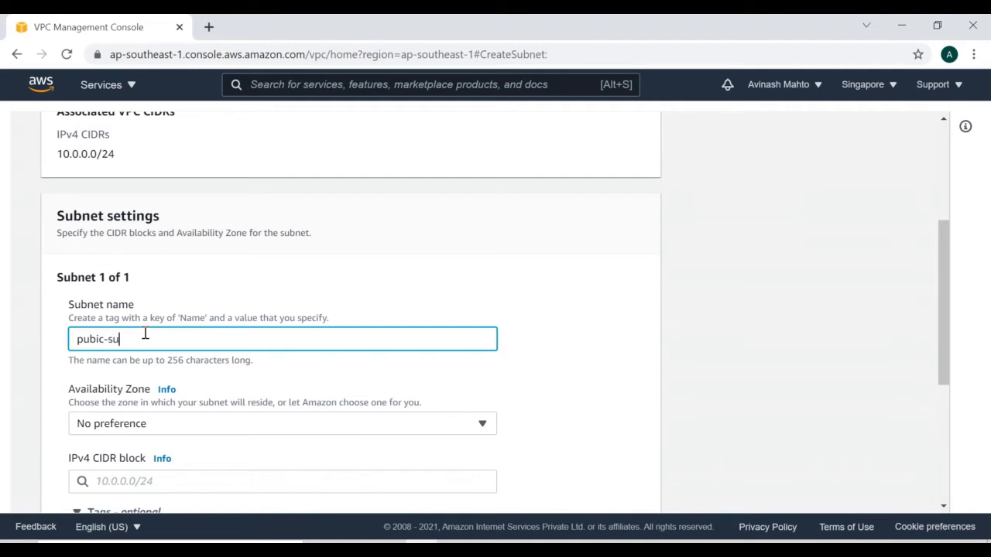
pyautogui.write('ubic-subnet1')
pyautogui.scroll(-1, 246, 406)
pyautogui.scroll(-1, 247, 407)
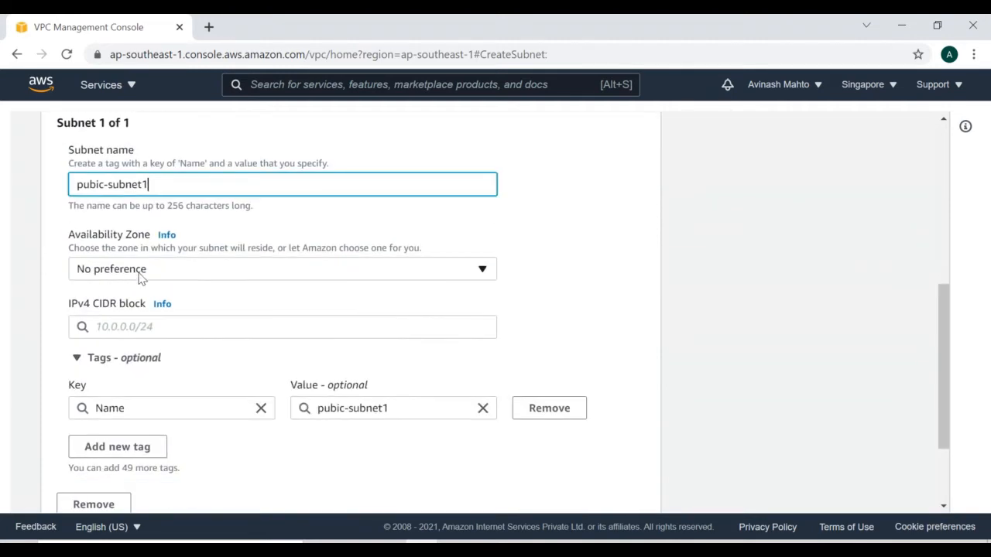
pyautogui.click(173, 271)
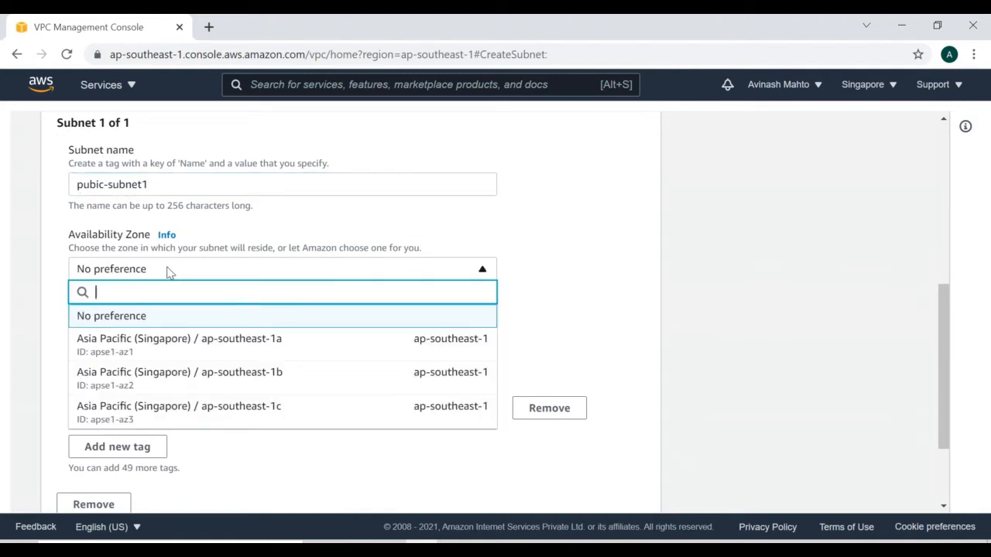
pyautogui.click(235, 350)
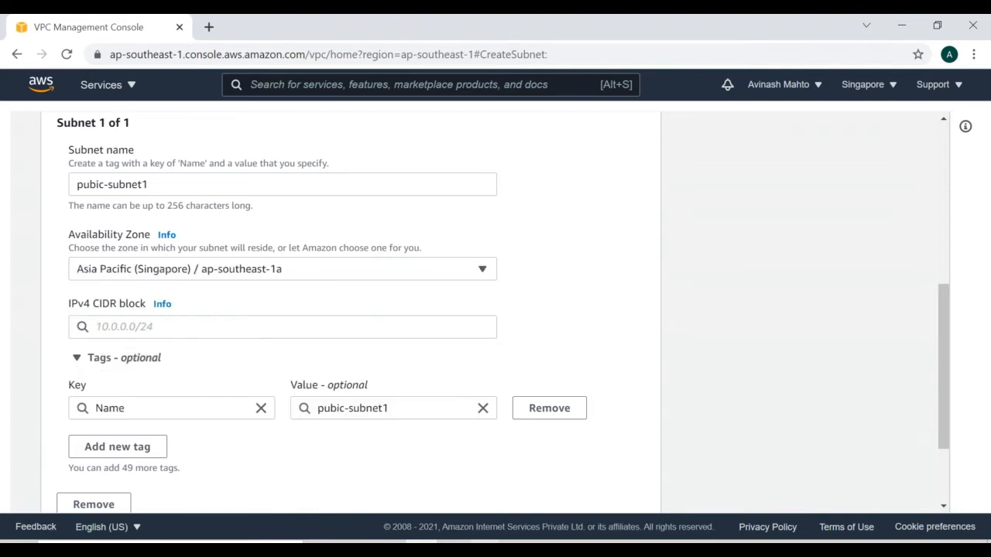
# Step: Copy the first public subnet range, 10.0.0.0/27, from Notepad into the IPv4 CIDR block and create the subnet
pyautogui.hotkey('alt', 'Tab')
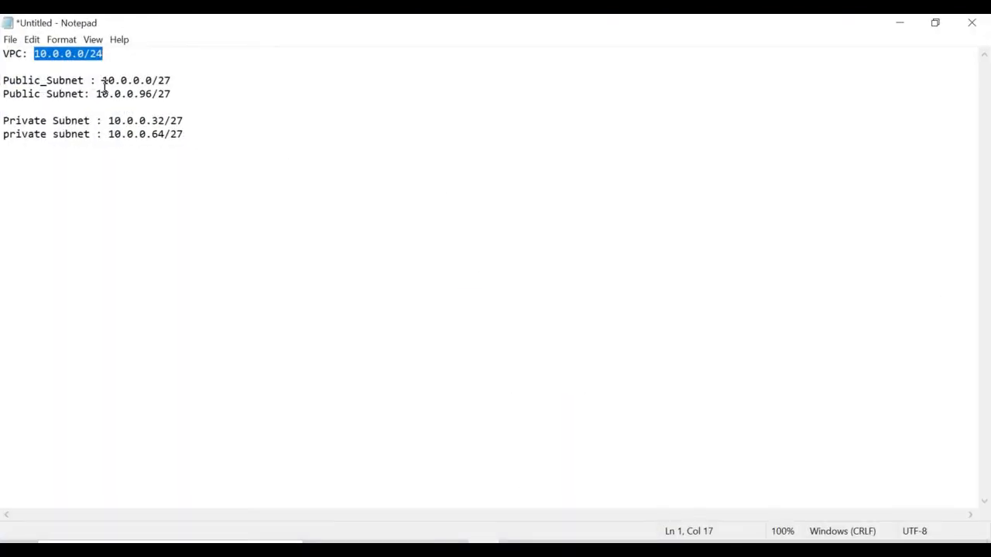
pyautogui.moveTo(102, 81); pyautogui.dragTo(174, 80)
pyautogui.hotkey('ctrl', 'c')
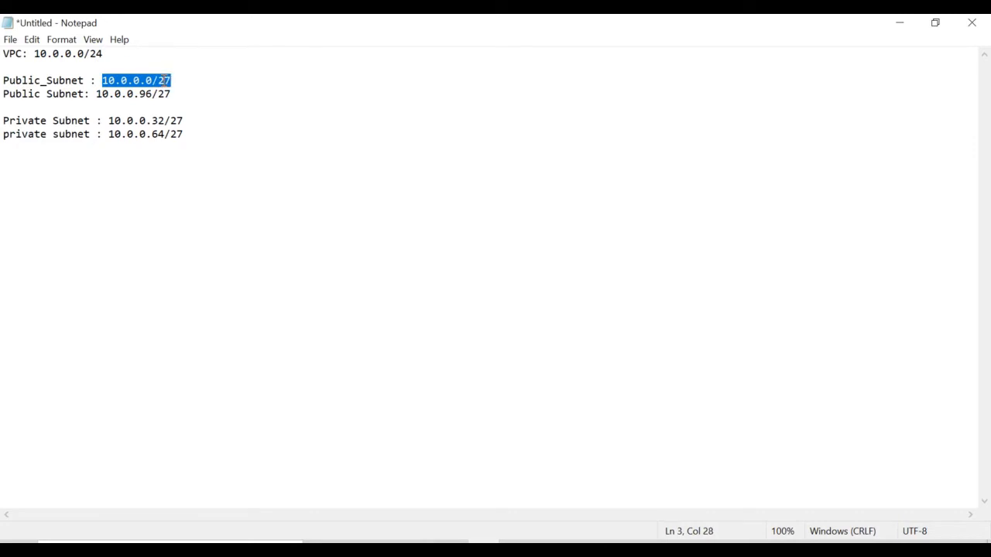
pyautogui.click(902, 26)
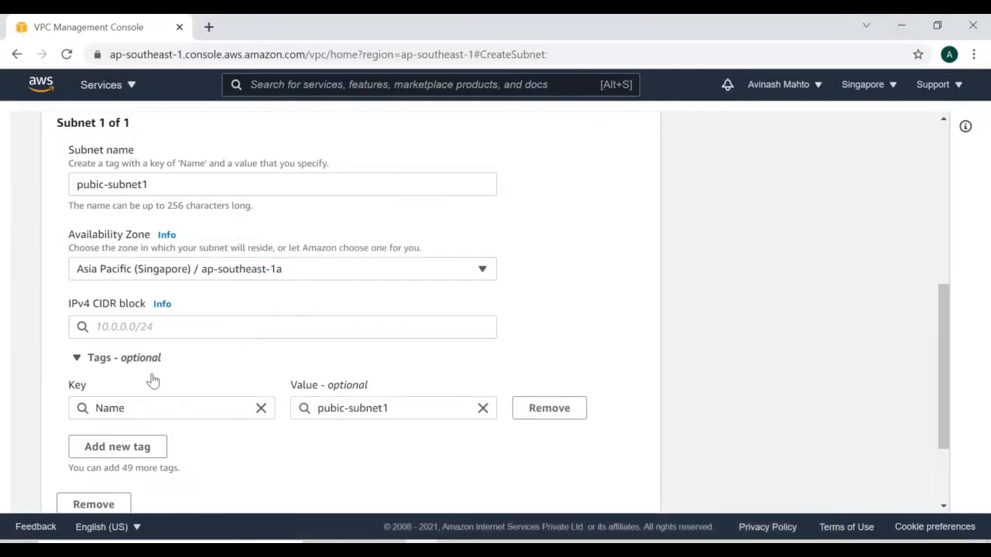
pyautogui.click(147, 328)
pyautogui.hotkey('ctrl', 'v')
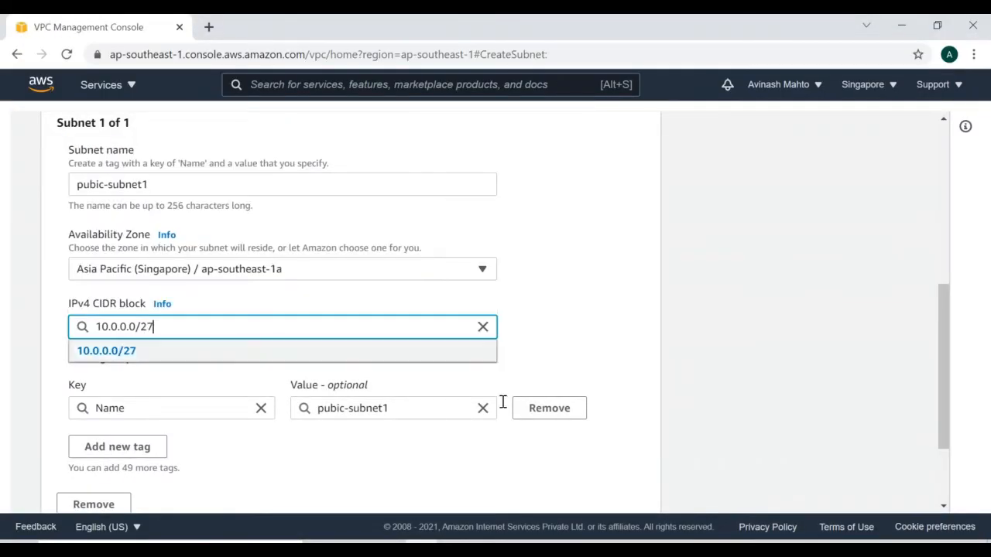
pyautogui.scroll(-3, 508, 380)
pyautogui.click(608, 499)
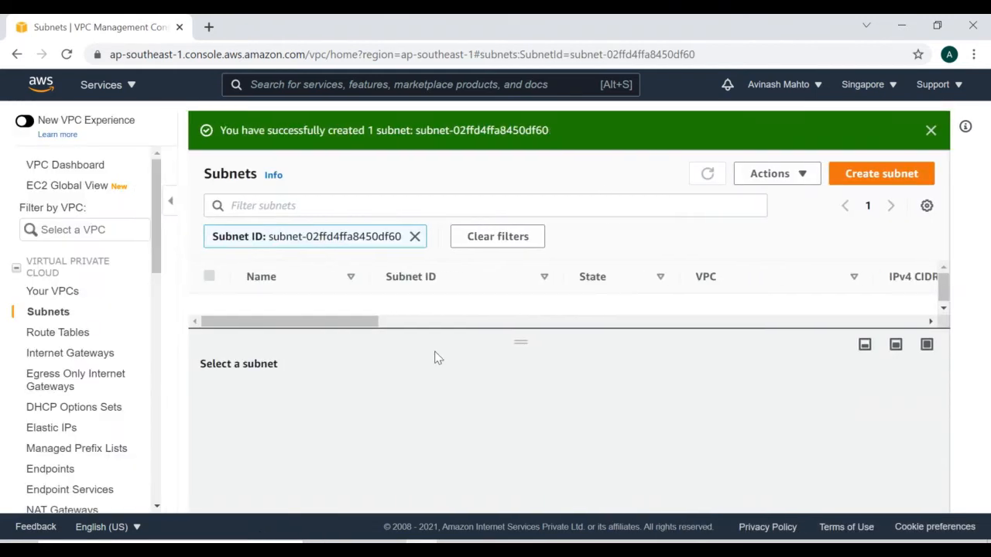
# Step: Start creating a second subnet and assign it to test-vpc
pyautogui.click(881, 173)
pyautogui.click(246, 310)
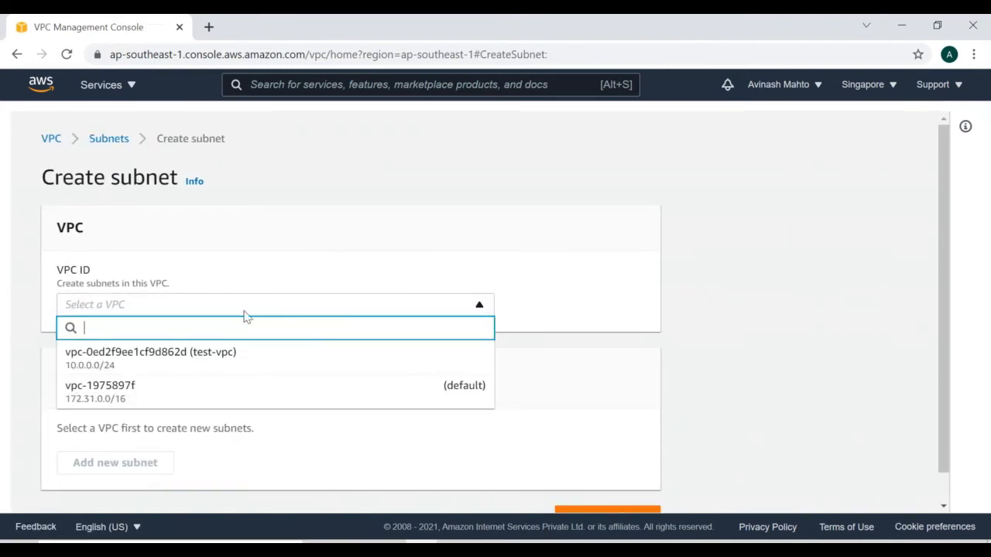
pyautogui.click(186, 360)
# Step: Name the second subnet public-subnet2 and set its availability zone to Asia Pacific (Singapore) / ap-southeast-1b
pyautogui.scroll(-3, 575, 414)
pyautogui.click(127, 393)
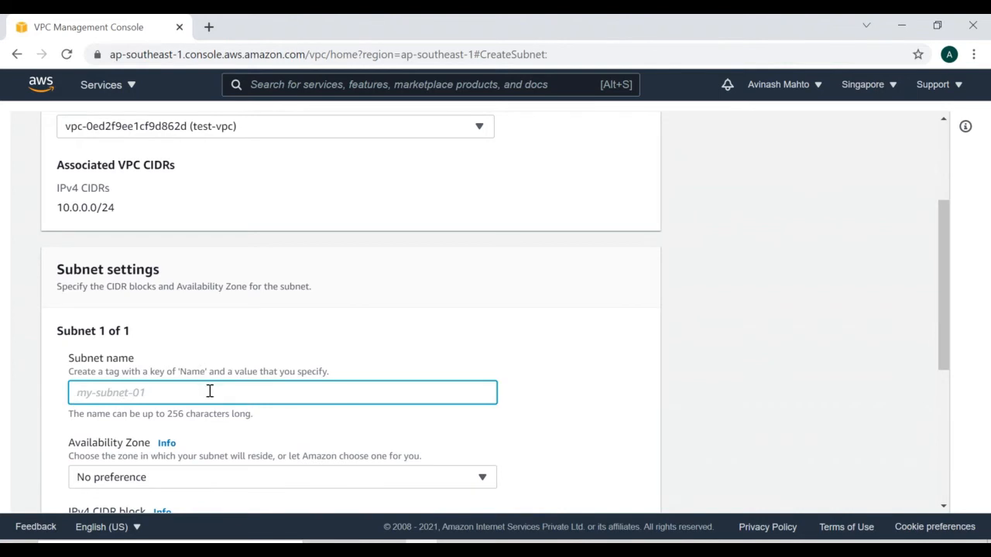
pyautogui.write('public-subnet2')
pyautogui.scroll(-2, 367, 431)
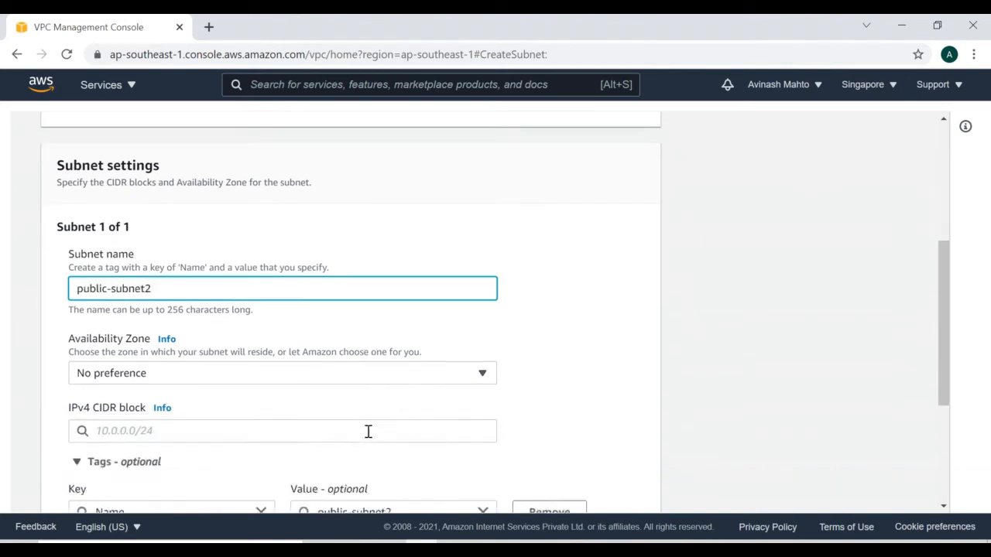
pyautogui.click(166, 330)
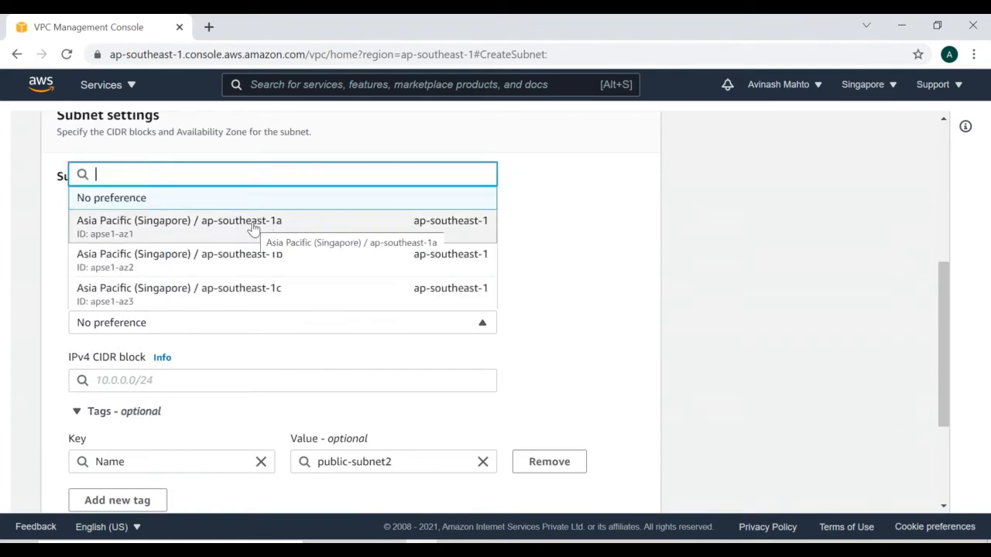
pyautogui.click(247, 261)
pyautogui.scroll(-2, 245, 376)
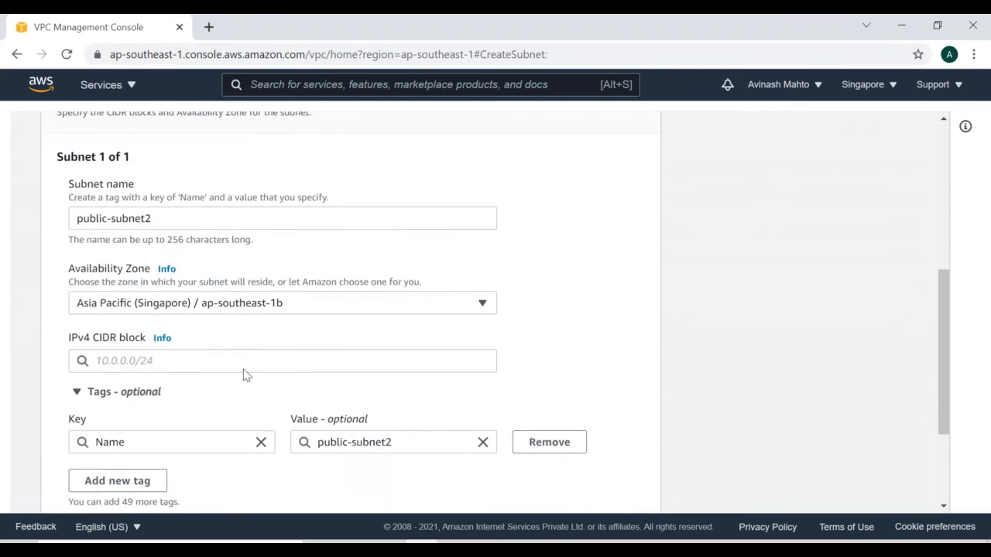
# Step: Copy the second public subnet range, 10.0.0.96/27, from Notepad into the IPv4 CIDR block of public-subnet2
pyautogui.click(135, 202)
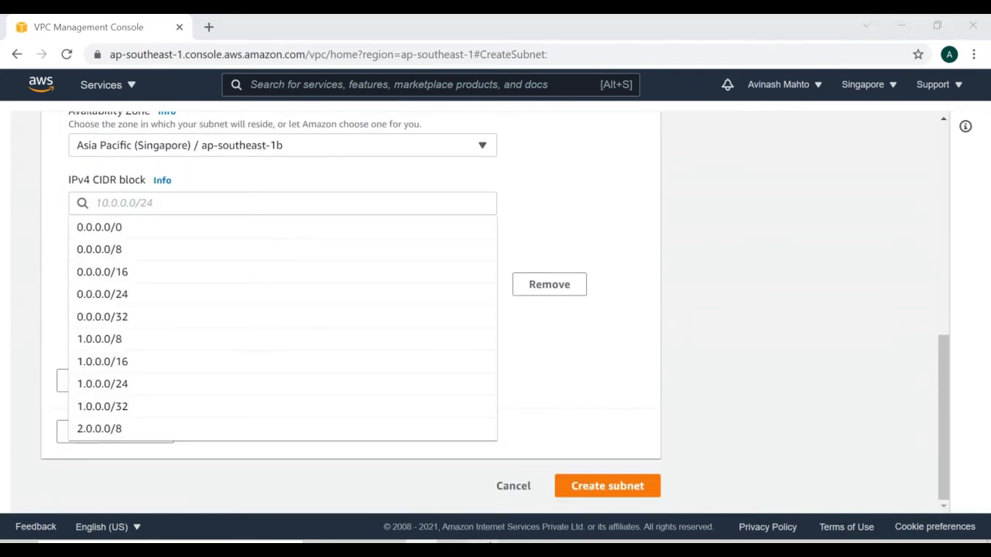
pyautogui.hotkey('alt', 'Tab')
pyautogui.moveTo(94, 94); pyautogui.dragTo(174, 94)
pyautogui.hotkey('ctrl', 'c')
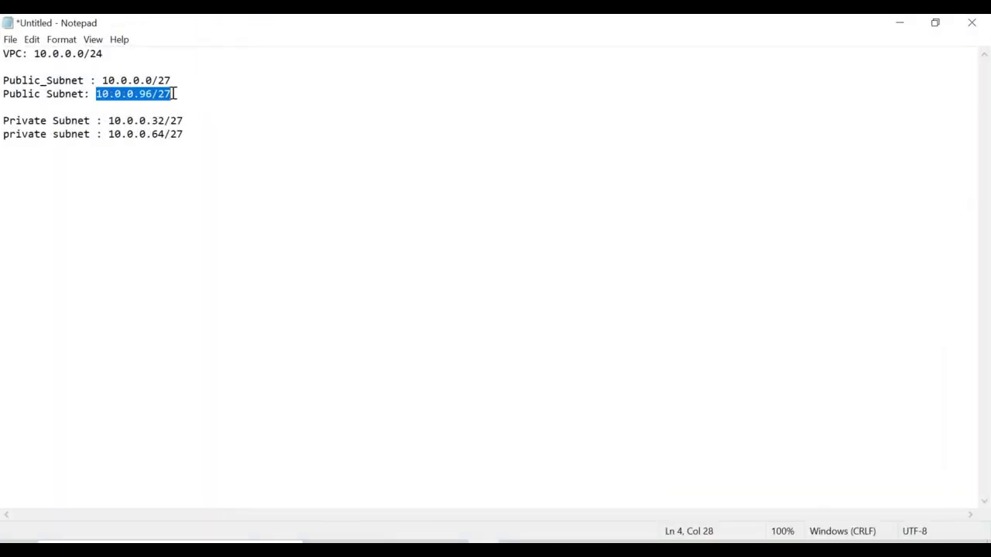
pyautogui.click(899, 23)
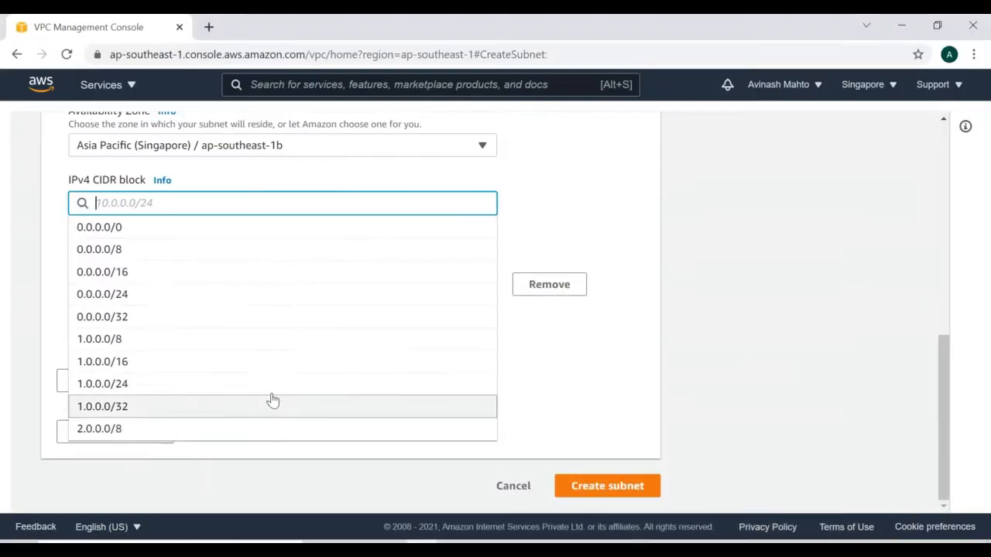
pyautogui.click(194, 201)
pyautogui.hotkey('ctrl', 'v')
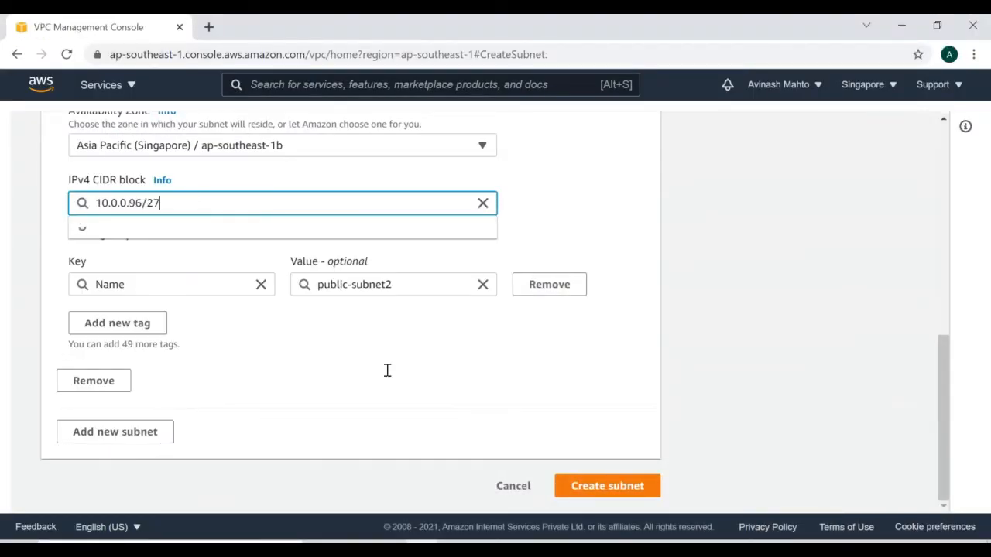
# Step: Create public-subnet2 and remove the subnet ID filter to list all subnets
pyautogui.click(469, 395)
pyautogui.click(593, 488)
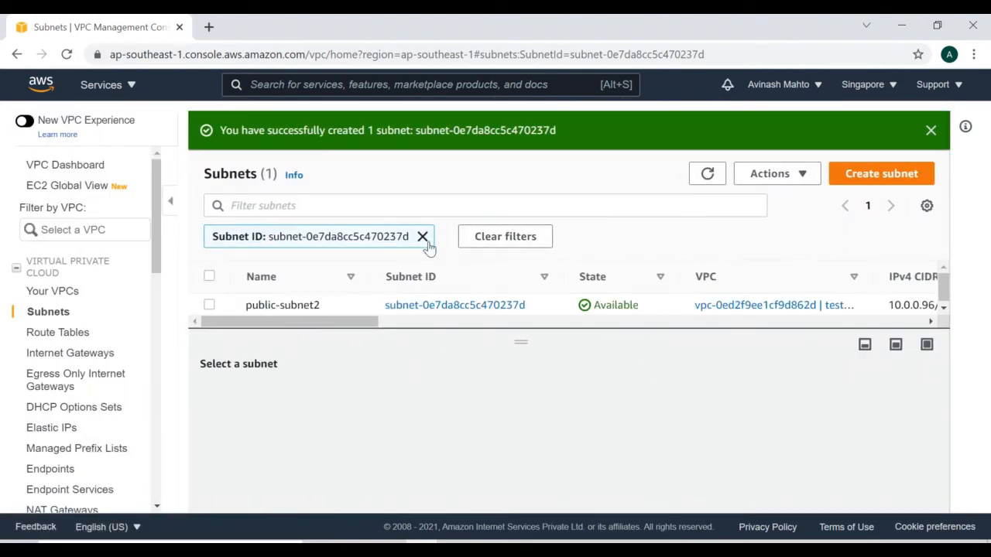
pyautogui.click(423, 236)
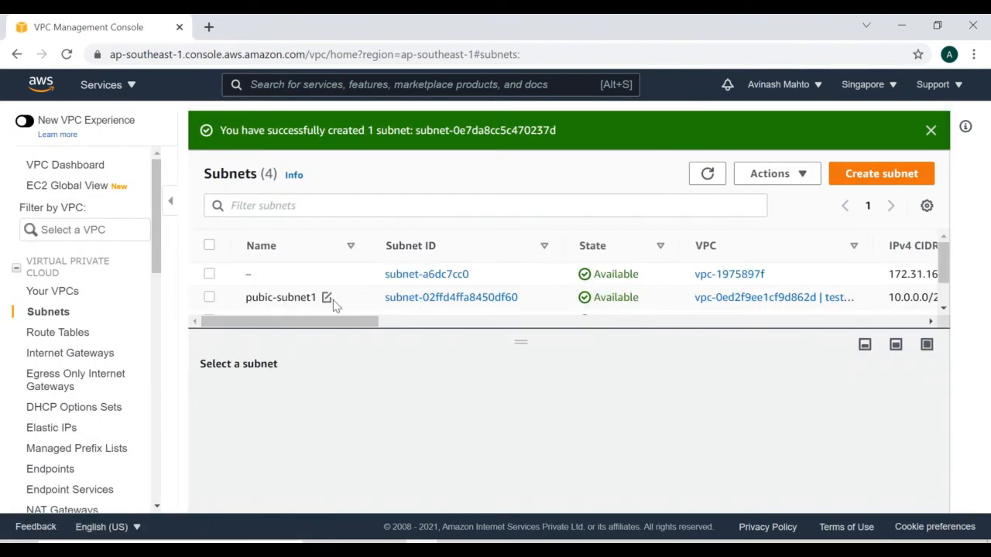
pyautogui.scroll(-2, 387, 302)
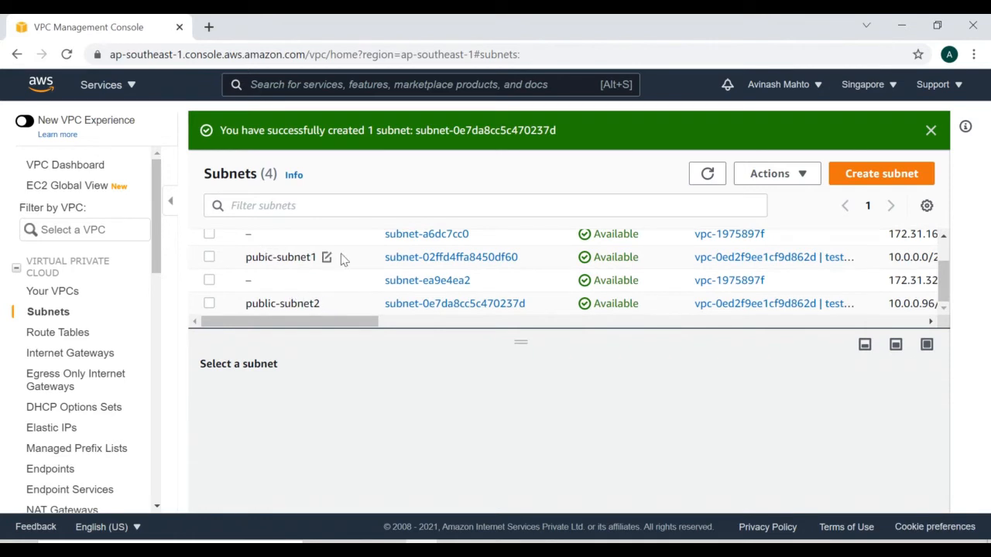
# Step: Start creating a third subnet and assign it to test-vpc
pyautogui.click(869, 177)
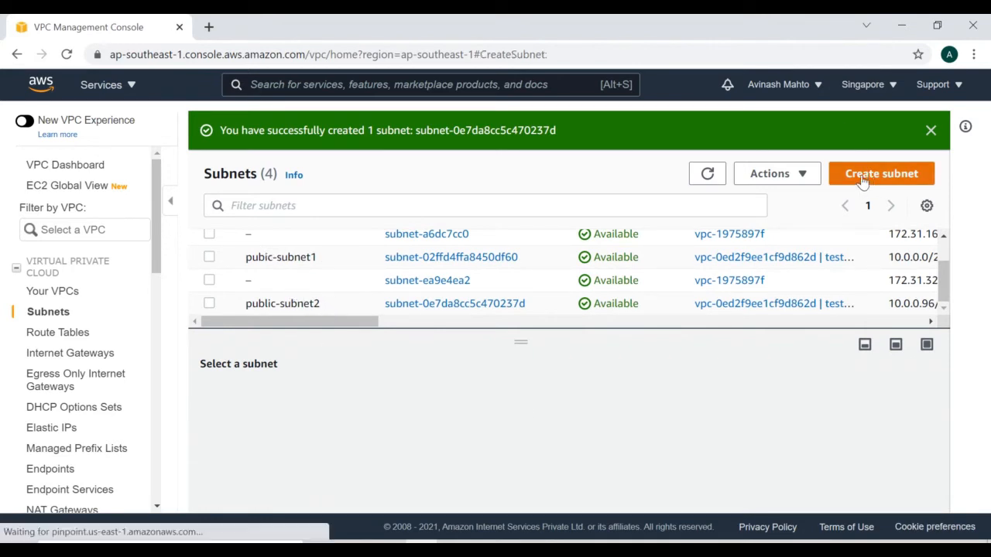
pyautogui.click(240, 312)
pyautogui.click(197, 370)
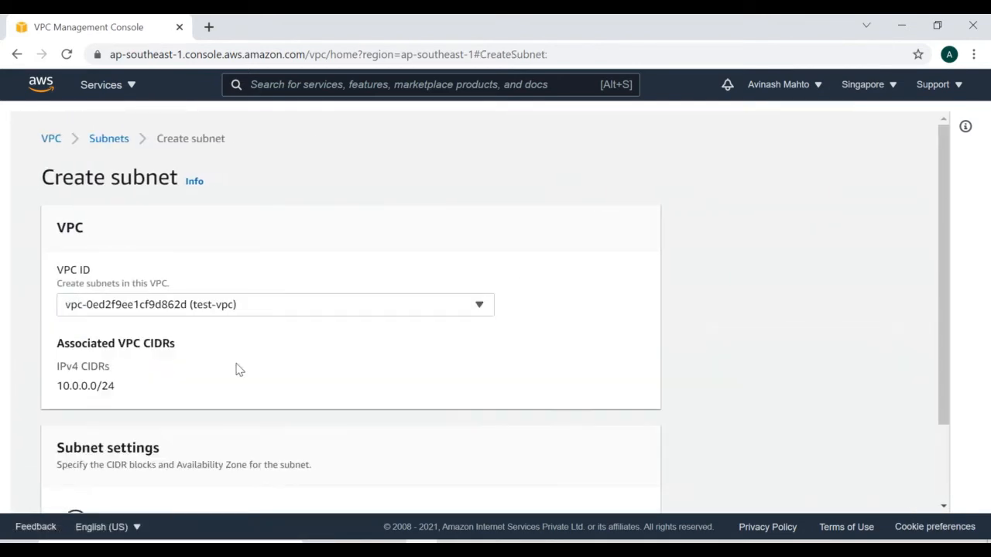
# Step: Copy the first private subnet range, 10.0.0.32/27, from Notepad into the new subnet's IPv4 CIDR block
pyautogui.scroll(-2, 353, 361)
pyautogui.scroll(-3, 248, 379)
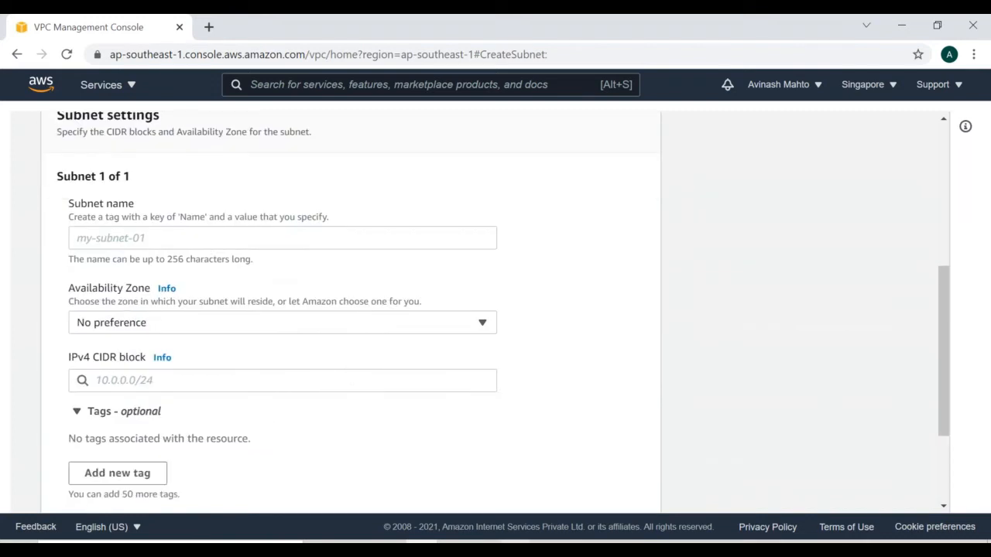
pyautogui.click(485, 548)
pyautogui.moveTo(109, 120); pyautogui.dragTo(192, 120)
pyautogui.hotkey('ctrl', 'c')
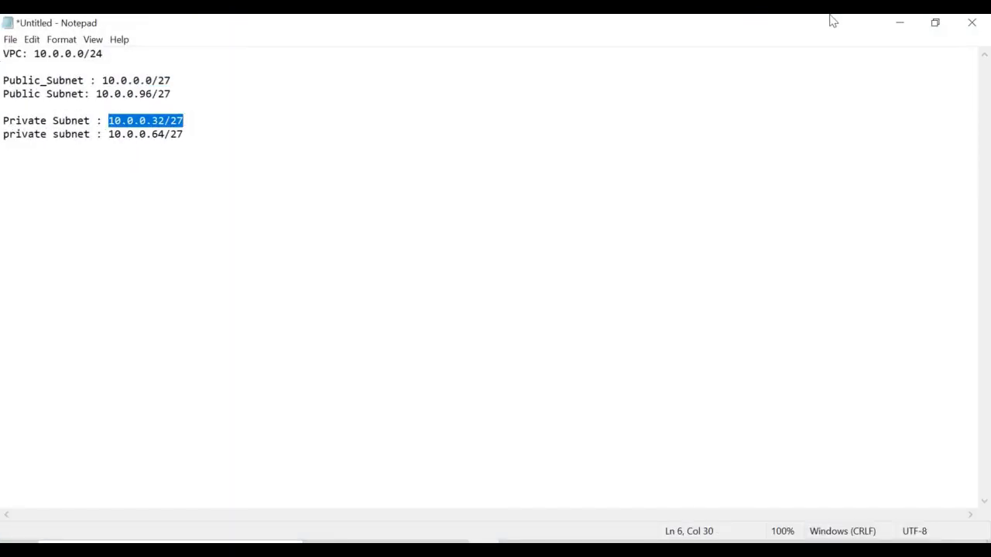
pyautogui.click(899, 22)
pyautogui.click(200, 377)
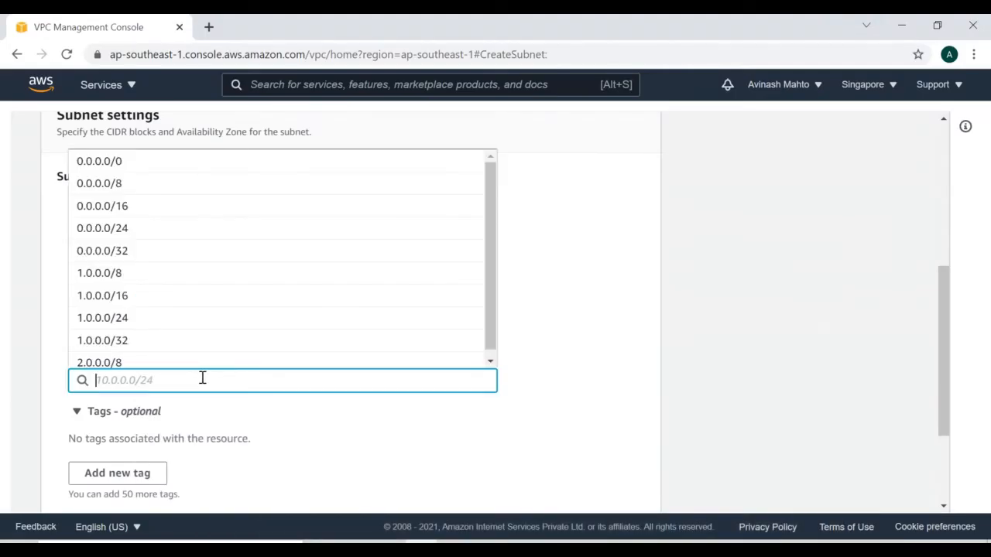
pyautogui.hotkey('ctrl', 'v')
# Step: Set the availability zone to Asia Pacific (Singapore) / ap-southeast-1a and create the 10.0.0.32/27 subnet
pyautogui.click(214, 332)
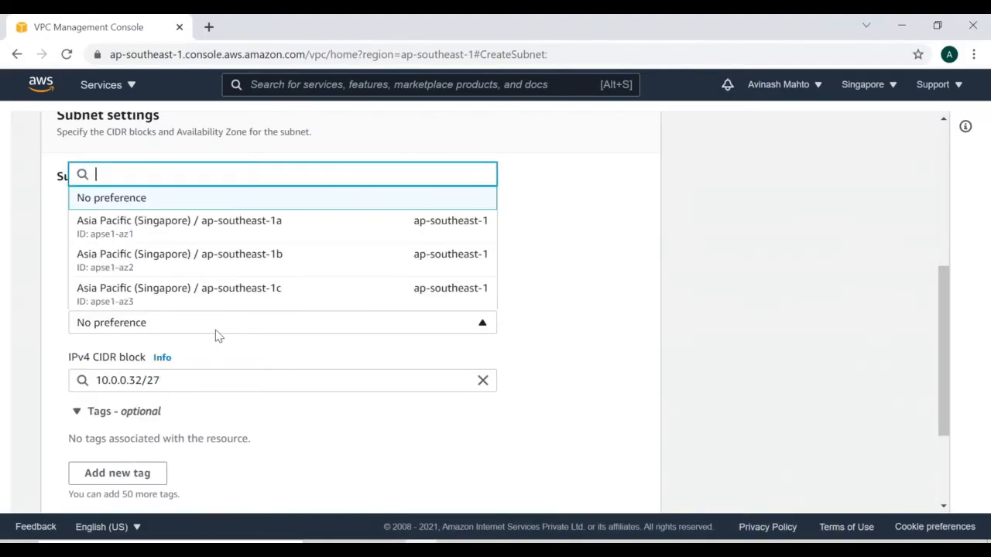
pyautogui.click(269, 232)
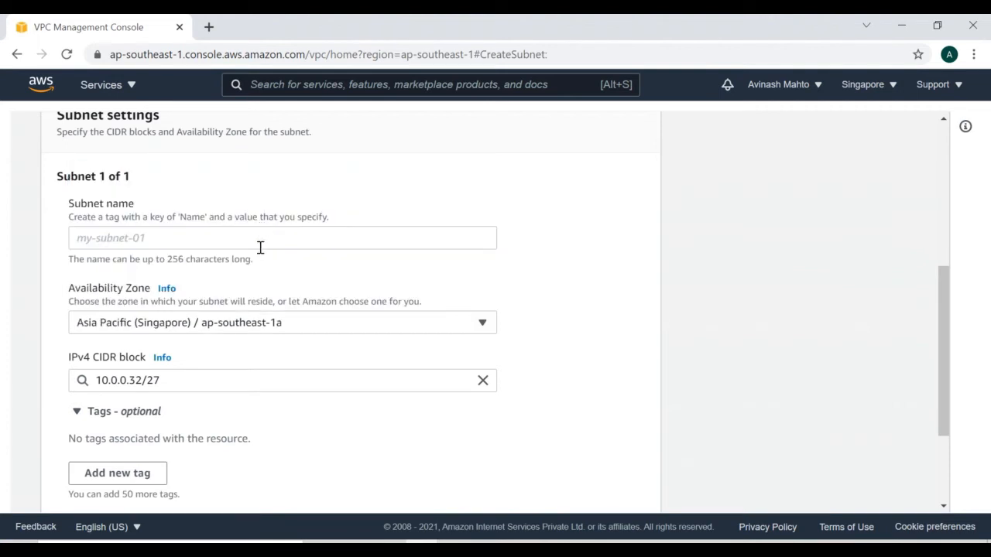
pyautogui.scroll(-3, 473, 325)
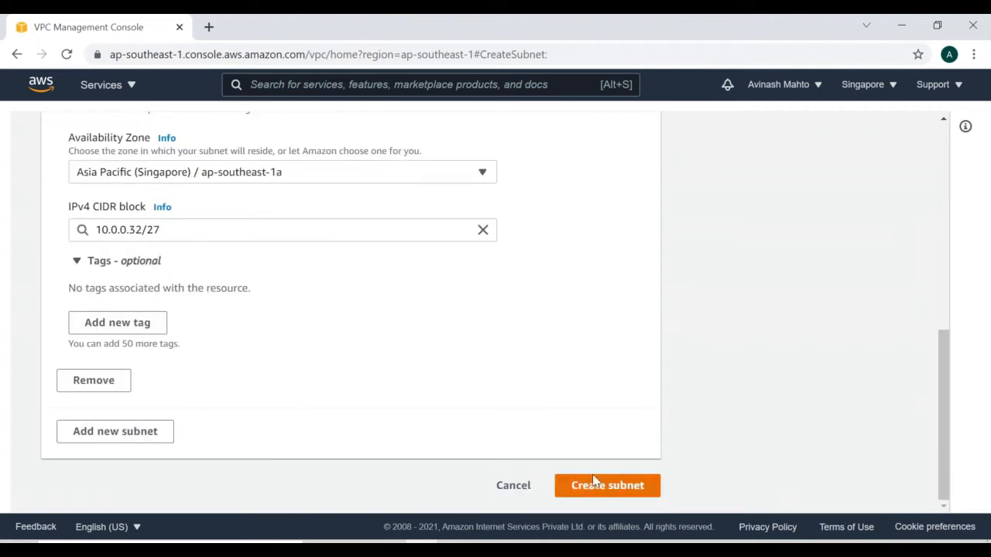
pyautogui.click(588, 484)
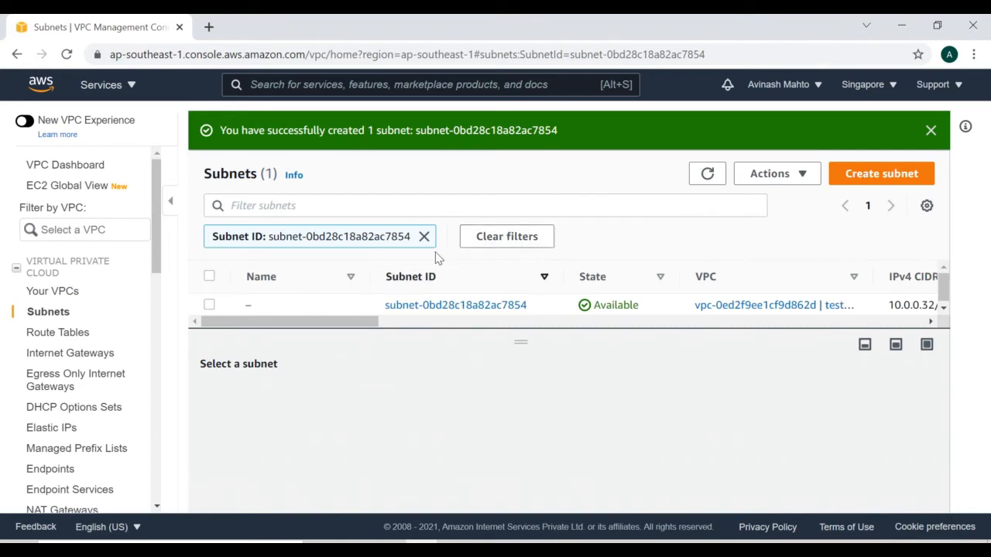
# Step: Remove the subnet ID filter and name the unnamed 10.0.0.32/27 subnet Private-subnet1
pyautogui.click(424, 236)
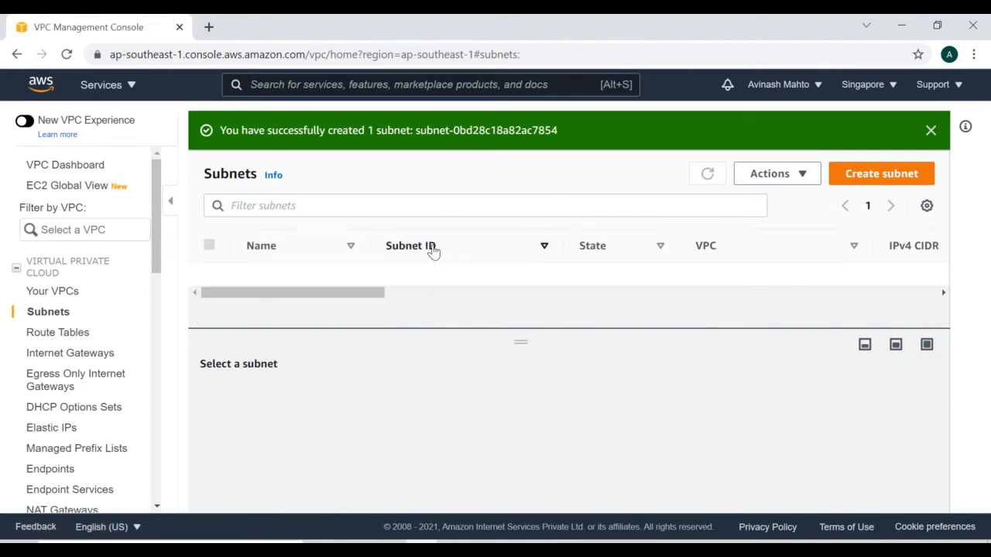
pyautogui.scroll(-2, 396, 283)
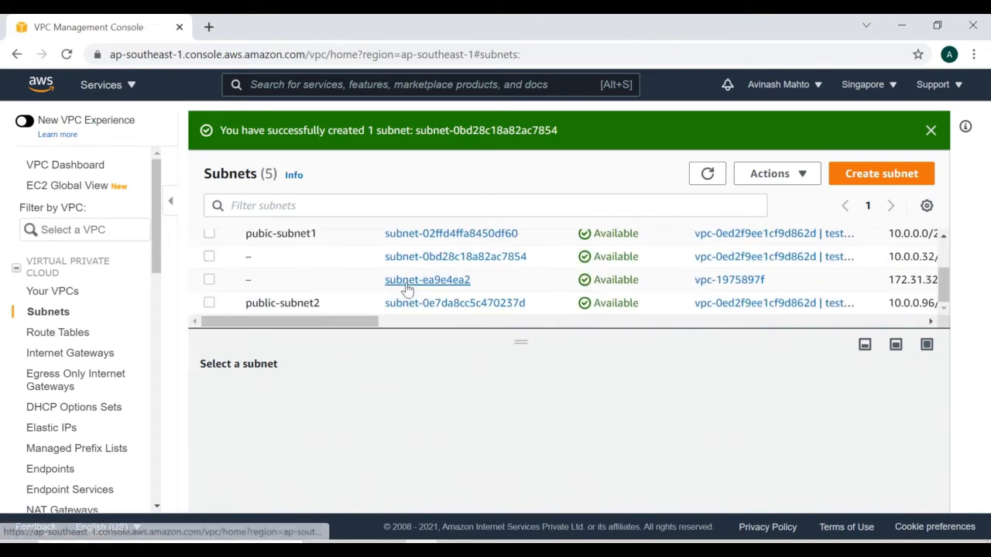
pyautogui.scroll(2, 420, 295)
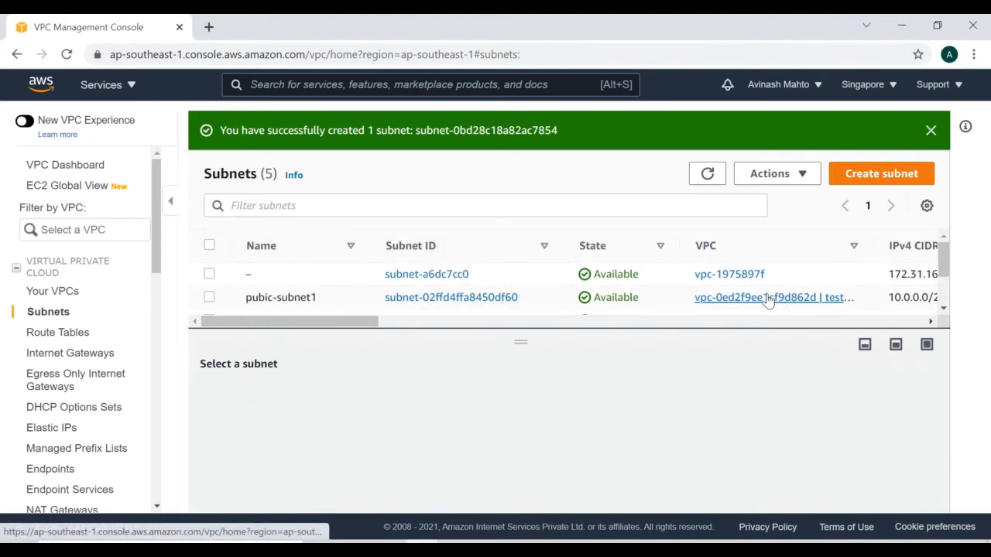
pyautogui.scroll(-2, 745, 288)
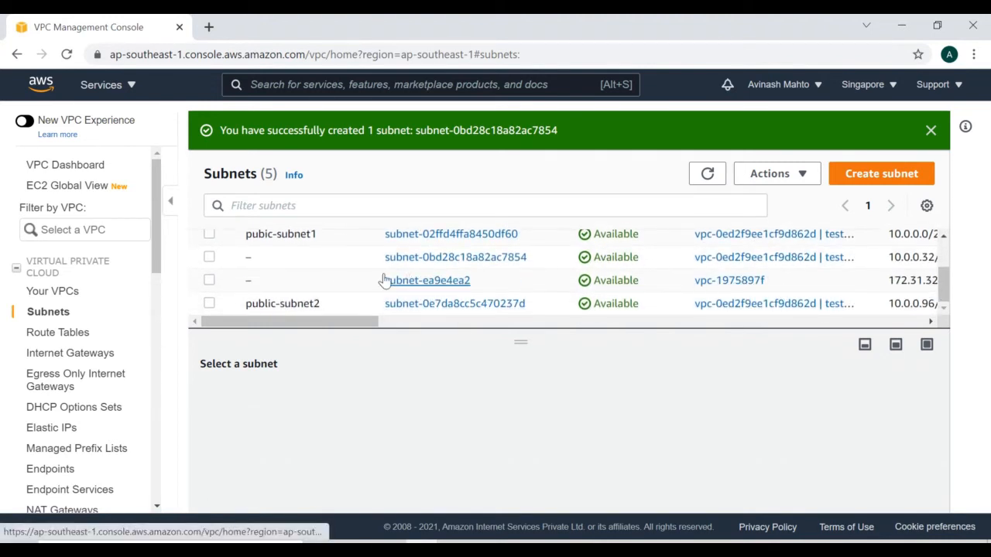
pyautogui.click(262, 258)
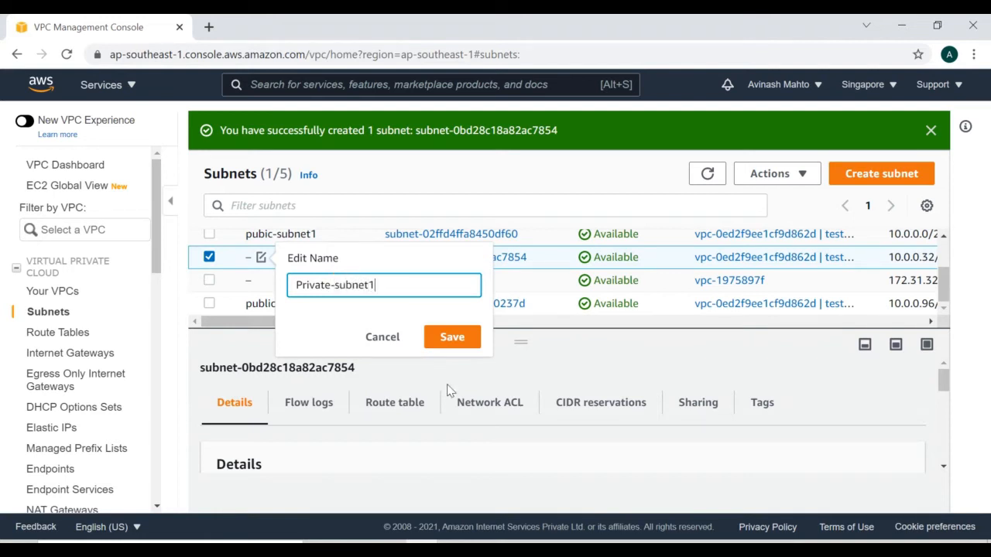
pyautogui.click(456, 339)
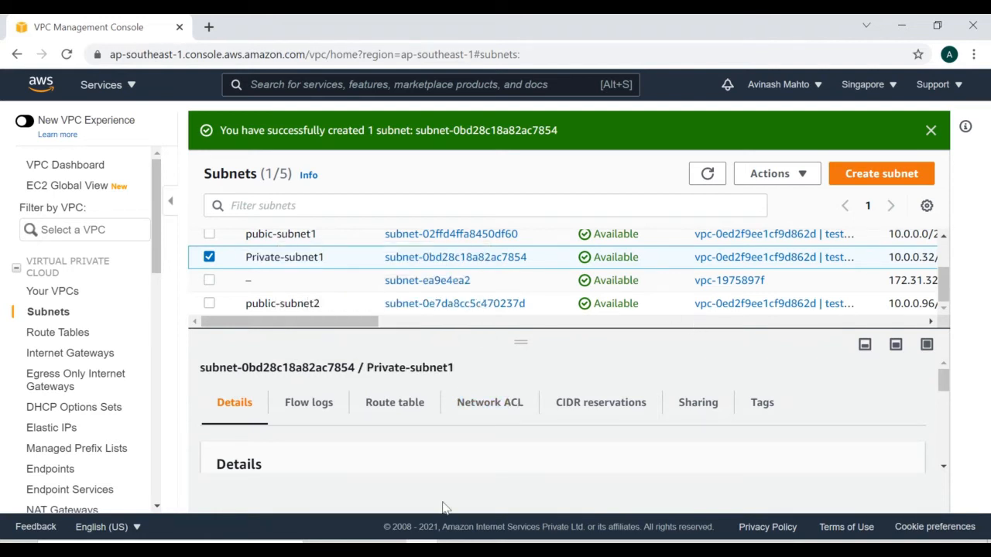
# Step: Start creating a fourth subnet and assign it to test-vpc
pyautogui.click(862, 174)
pyautogui.click(177, 312)
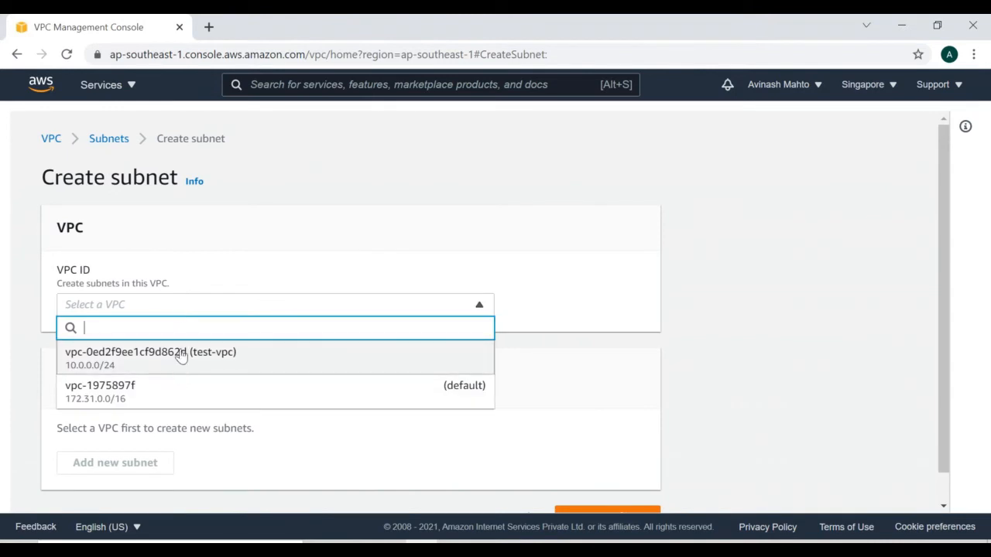
pyautogui.click(181, 353)
# Step: Name the fourth subnet private-subnet2 and set its availability zone to Asia Pacific (Singapore) / ap-southeast-1b
pyautogui.scroll(-1, 152, 385)
pyautogui.scroll(-2, 153, 384)
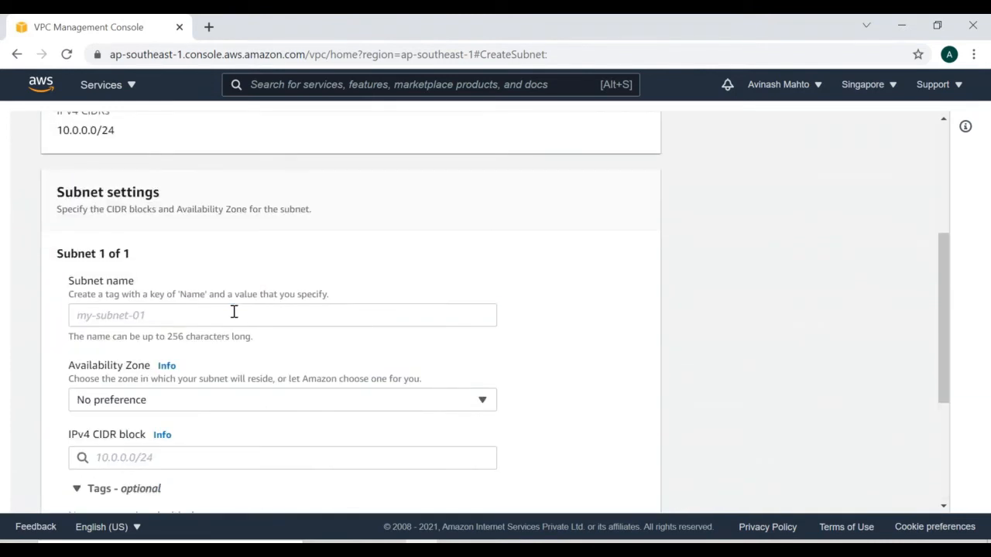
pyautogui.click(234, 312)
pyautogui.write('prib')
pyautogui.press('BackSpace')
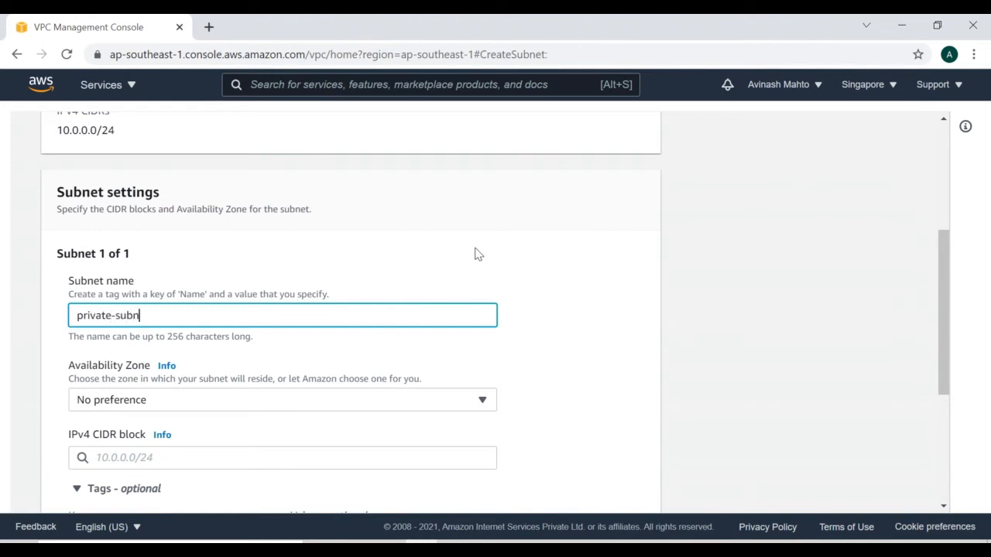
pyautogui.scroll(-2, 223, 426)
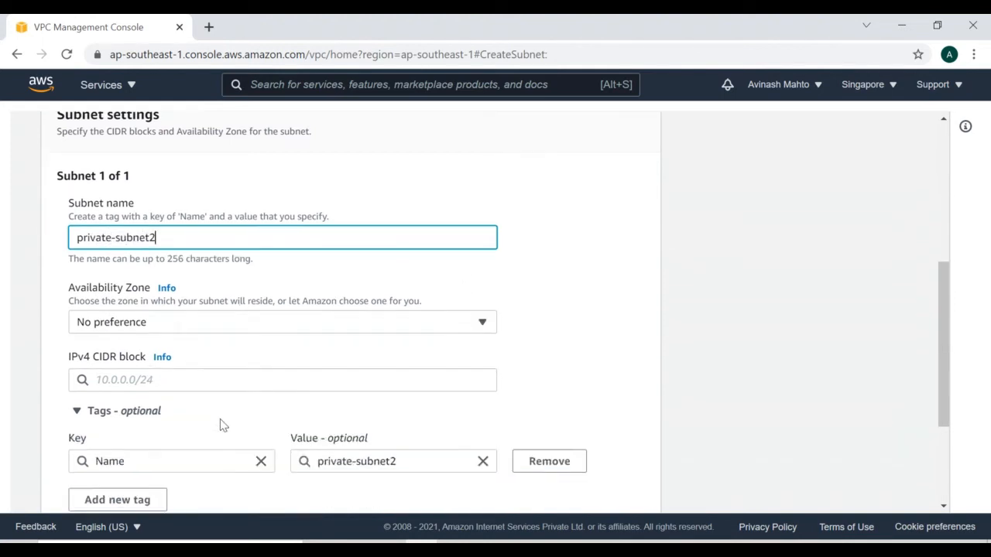
pyautogui.click(225, 245)
pyautogui.click(228, 353)
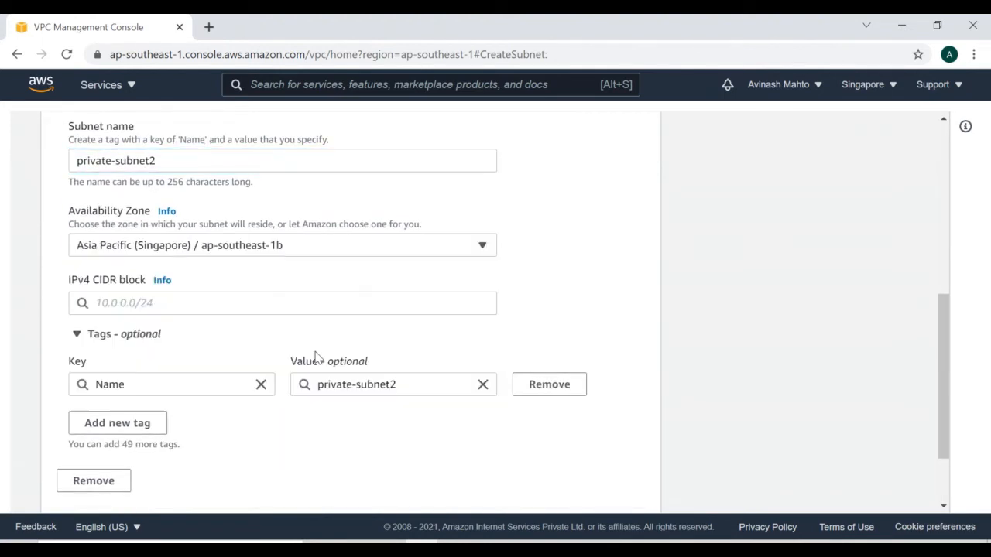
# Step: Copy the second private subnet range, 10.0.0.64/27, from Notepad into the IPv4 CIDR block and create private-subnet2
pyautogui.scroll(-1, 207, 387)
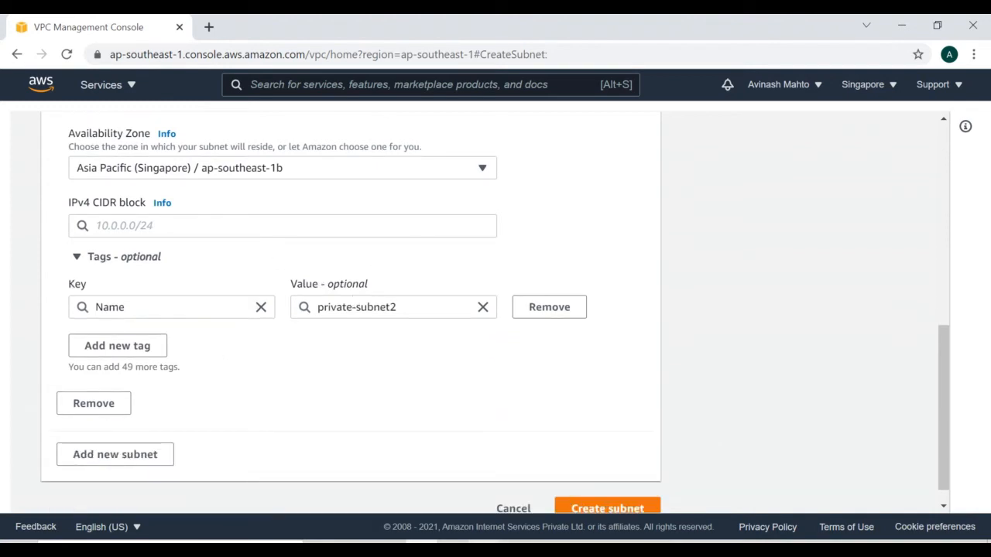
pyautogui.hotkey('alt', 'Tab')
pyautogui.moveTo(111, 134); pyautogui.dragTo(192, 134)
pyautogui.hotkey('ctrl', 'c')
pyautogui.click(900, 23)
pyautogui.click(169, 226)
pyautogui.hotkey('ctrl', 'v')
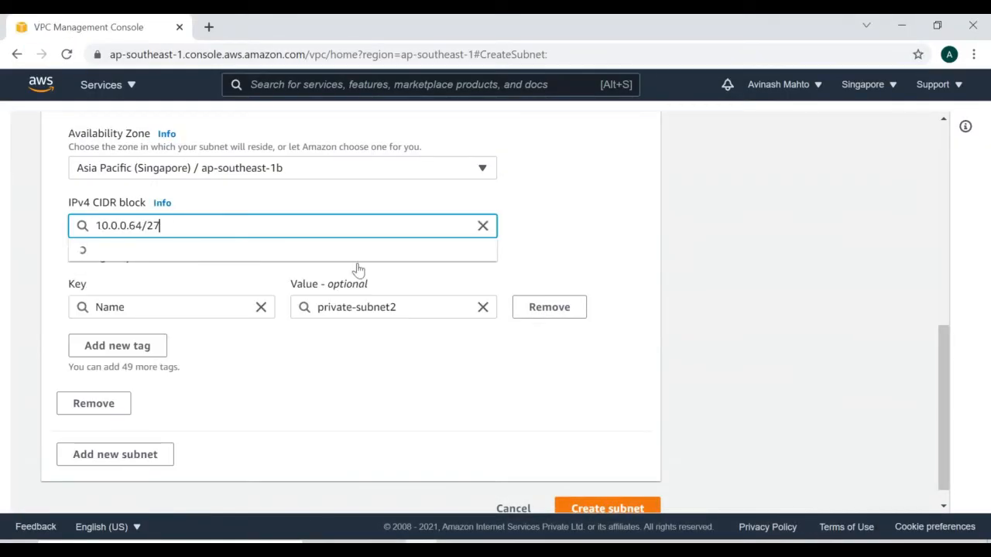
pyautogui.click(601, 509)
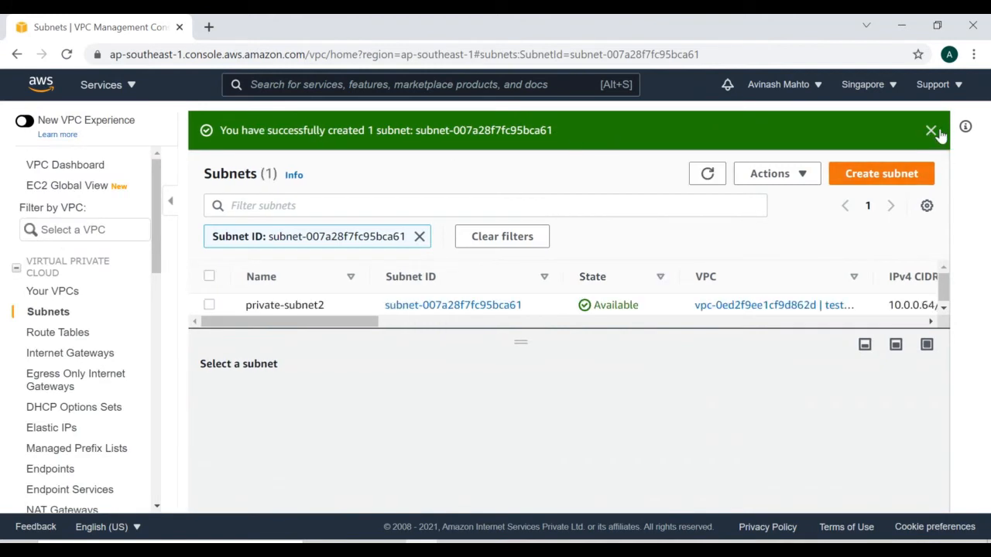
# Step: Dismiss the success message, remove the subnet ID filter and enlarge the list to view all subnets
pyautogui.click(933, 132)
pyautogui.click(420, 198)
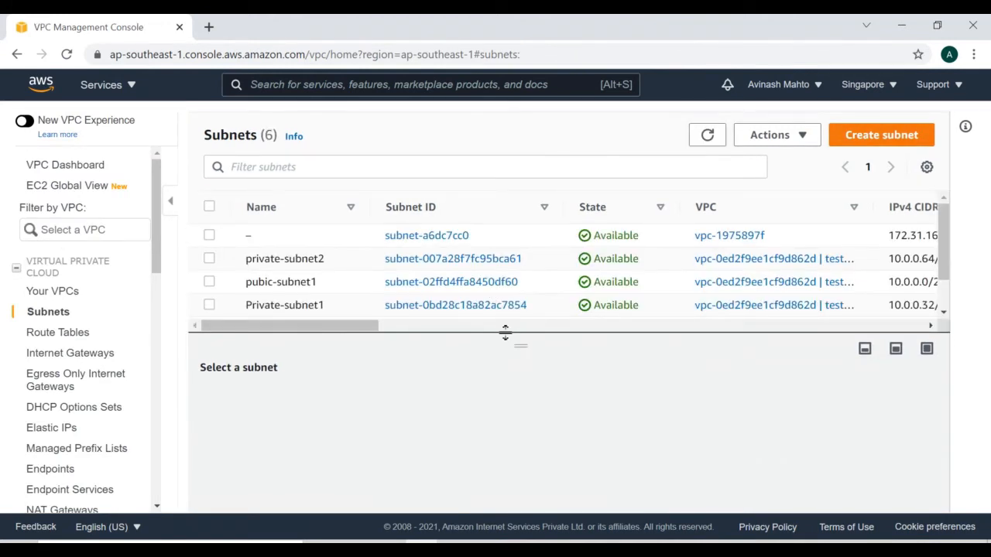
pyautogui.moveTo(504, 332); pyautogui.dragTo(512, 414)
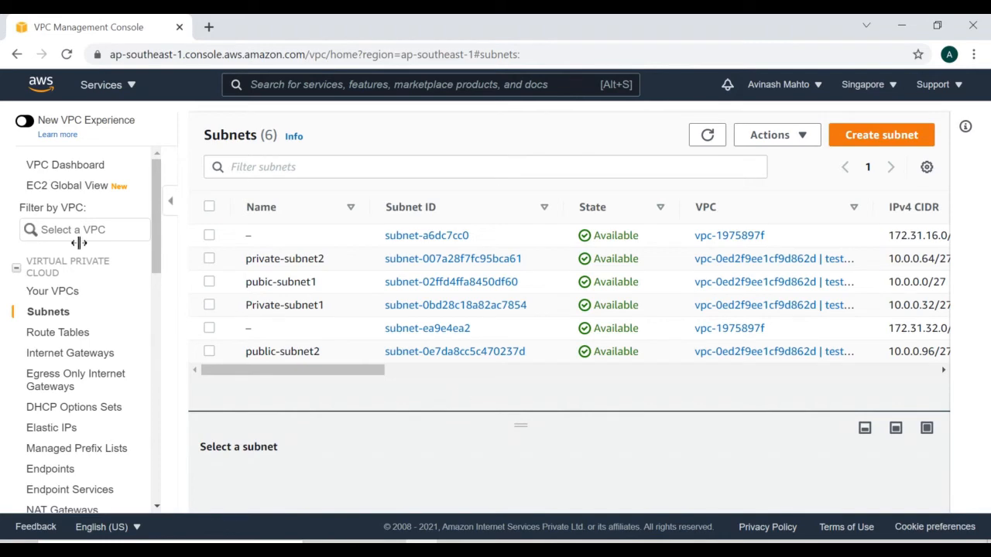
# Step: Open the VPC route tables and start a new route table named public-route1
pyautogui.click(52, 334)
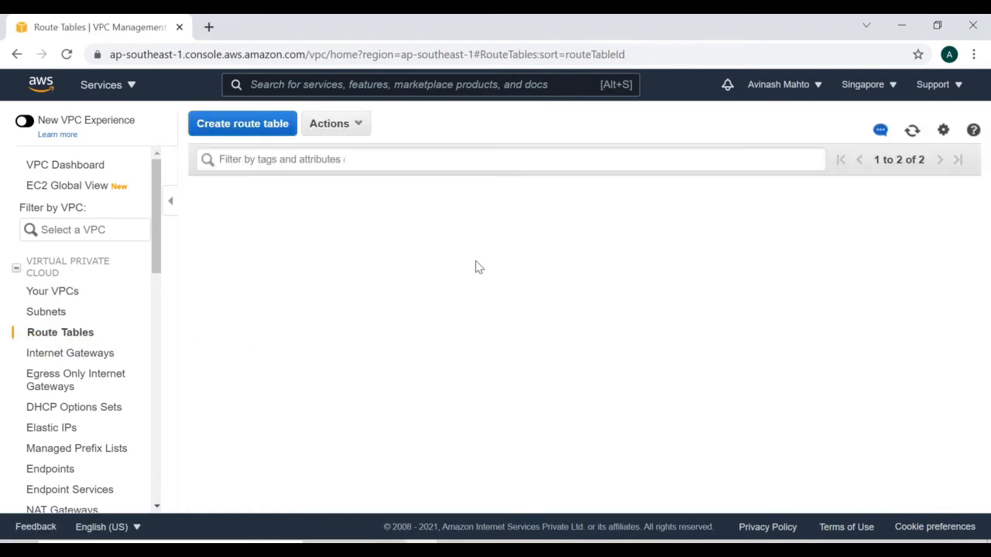
pyautogui.click(883, 159)
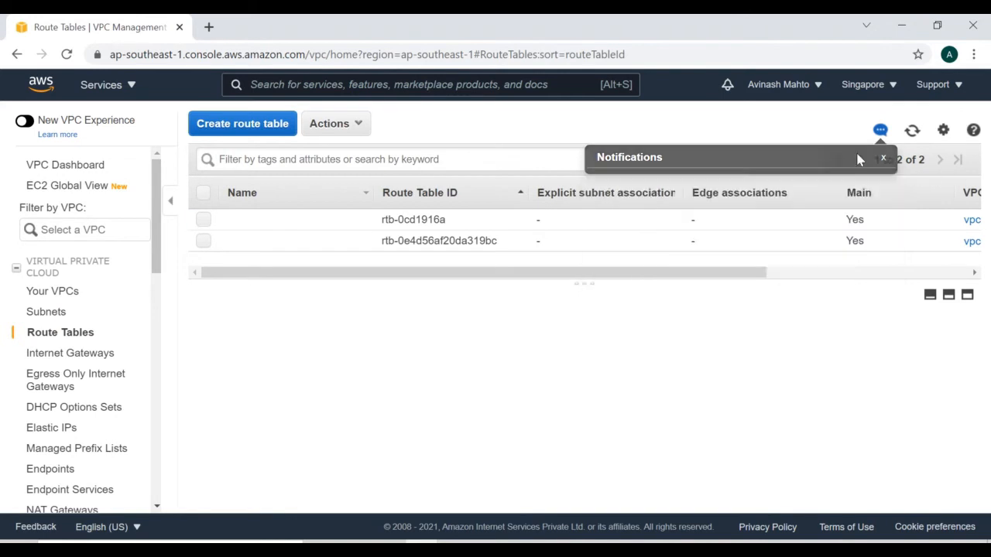
pyautogui.click(242, 124)
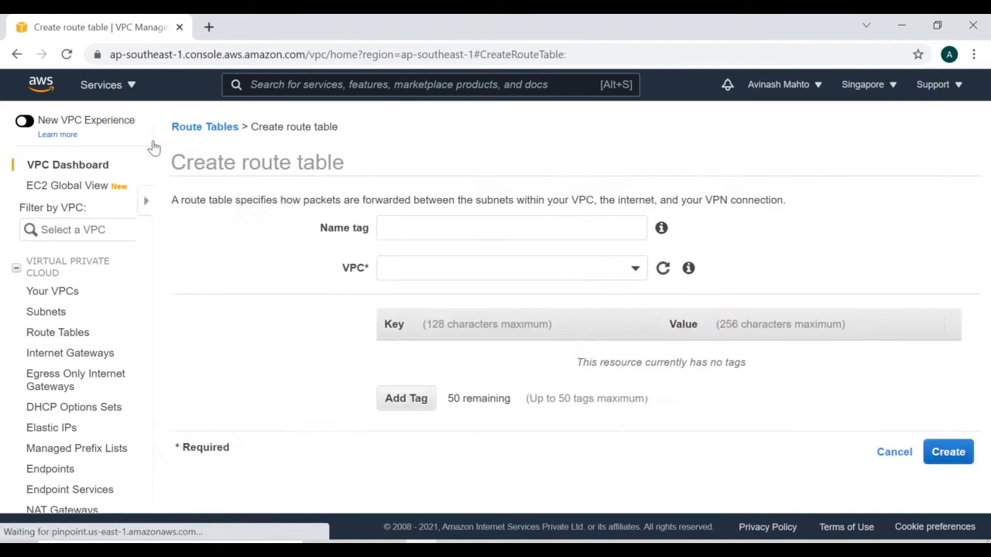
pyautogui.click(383, 224)
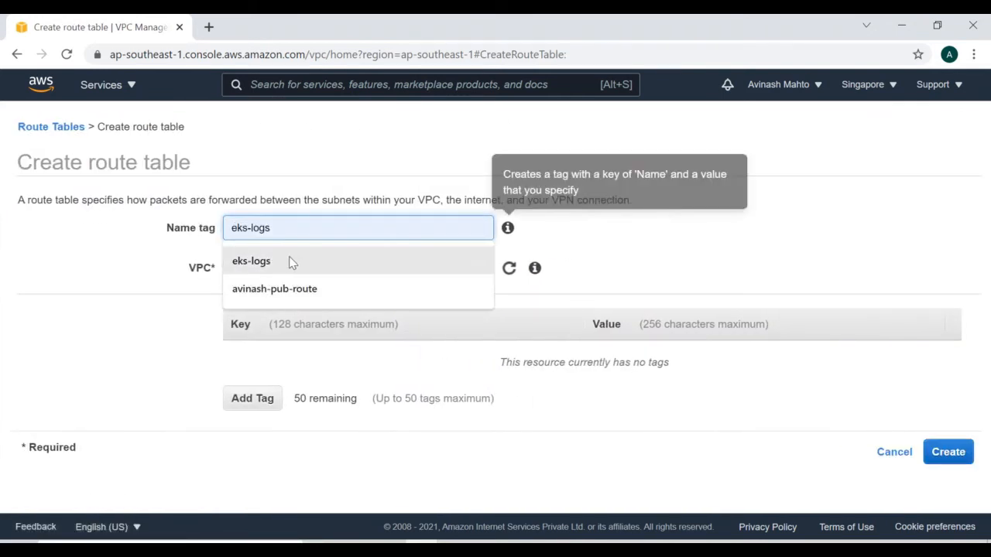
pyautogui.write('public-route1')
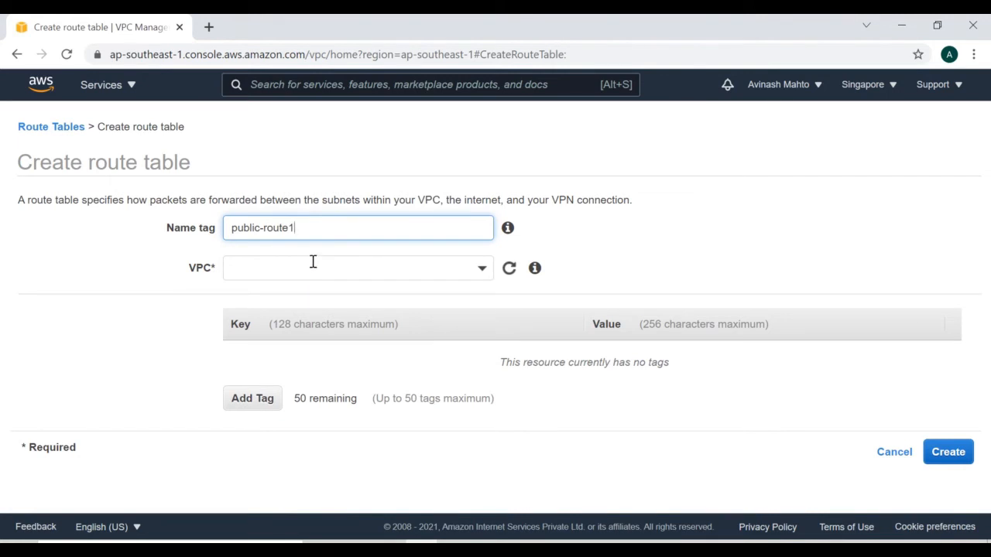
# Step: Assign public-route1 to test-vpc, create the route table and return to the route table list
pyautogui.click(312, 262)
pyautogui.click(325, 335)
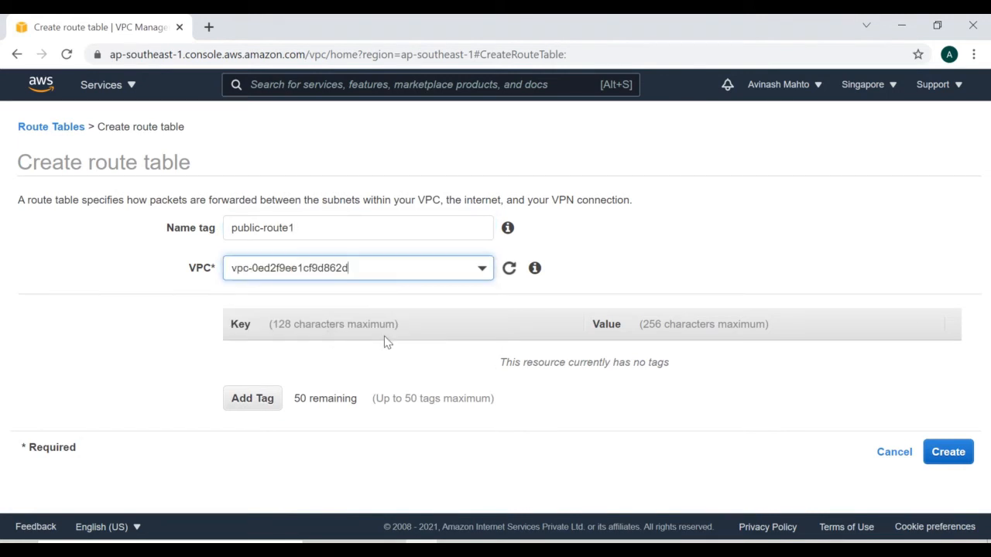
pyautogui.click(949, 455)
pyautogui.click(719, 310)
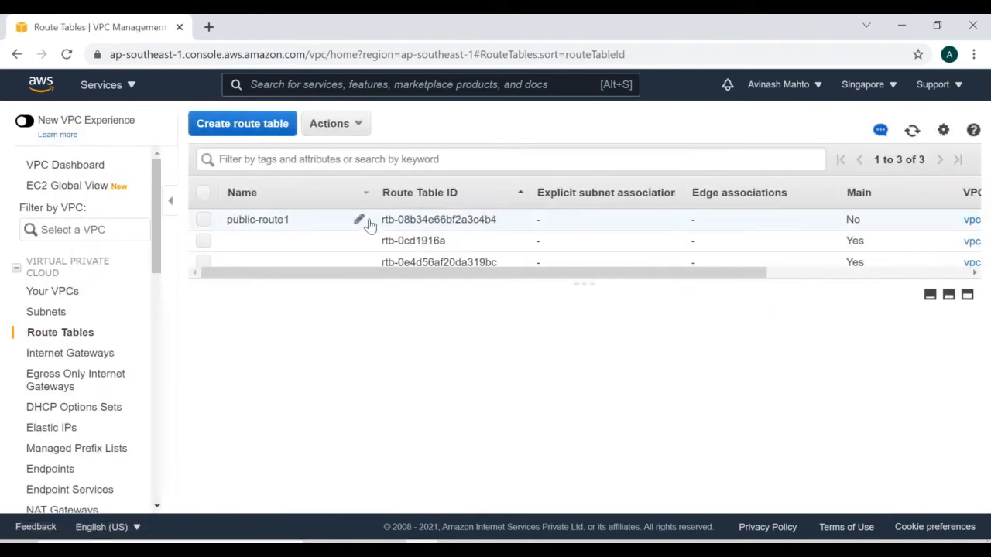
# Step: Create a route table named private-route2 in test-vpc and return to the route table list
pyautogui.click(247, 126)
pyautogui.click(358, 226)
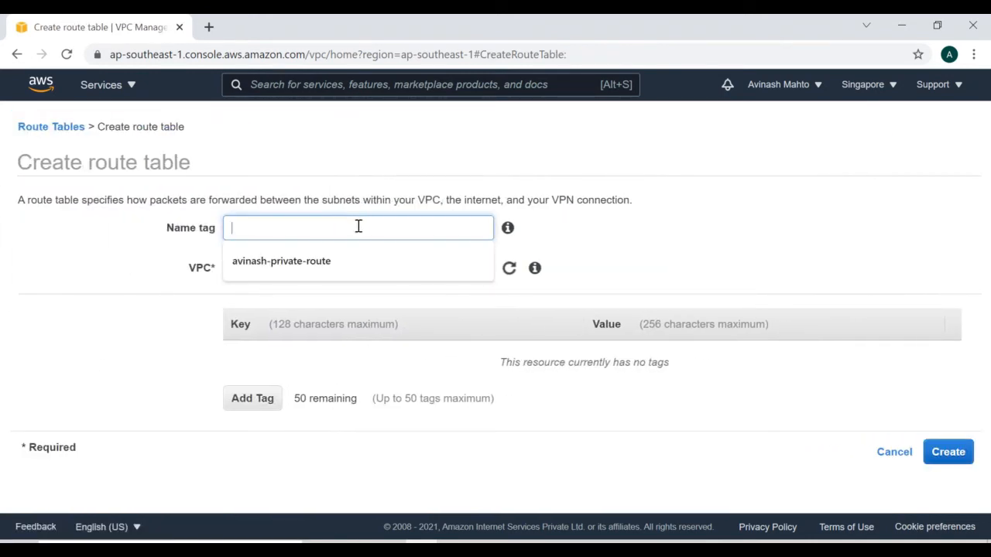
pyautogui.write('private-route2')
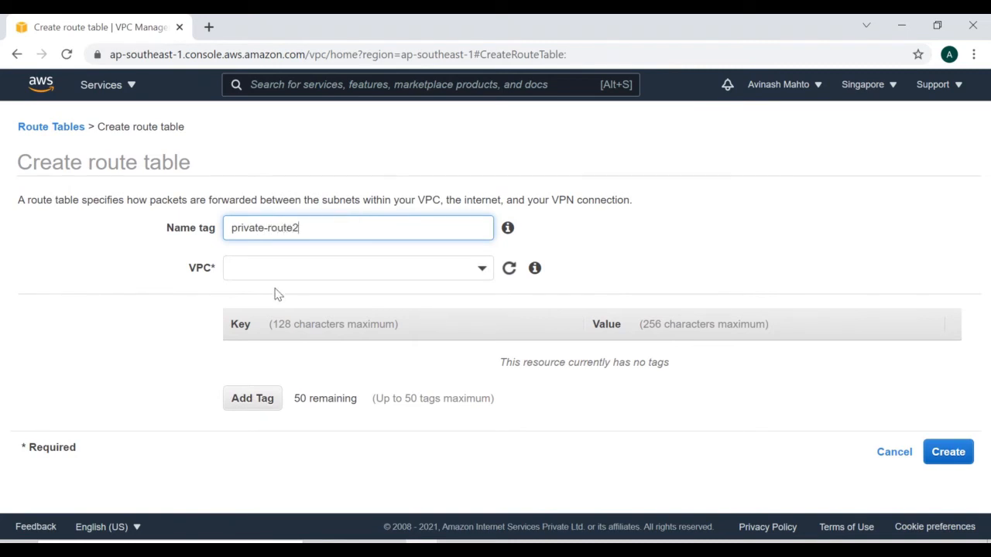
pyautogui.click(279, 267)
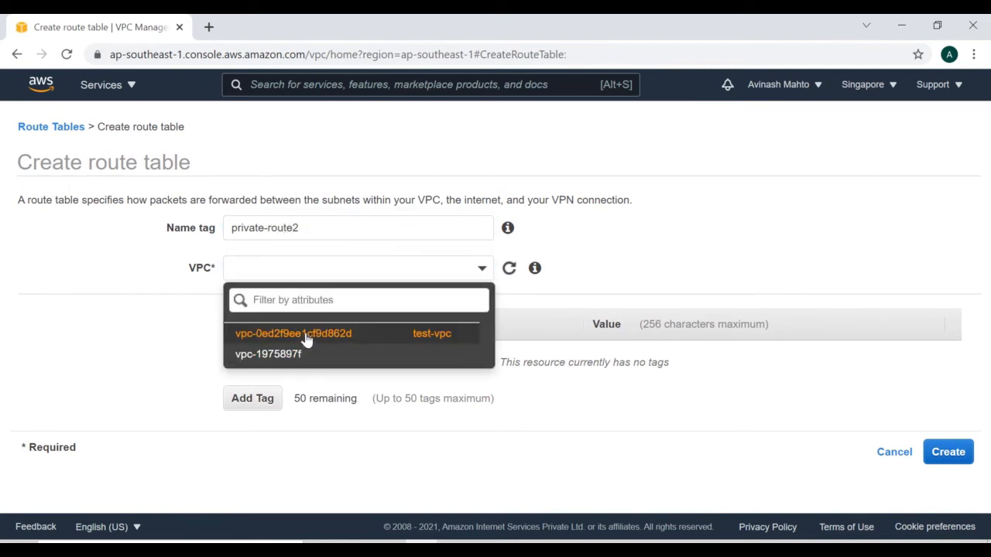
pyautogui.click(305, 337)
pyautogui.click(954, 456)
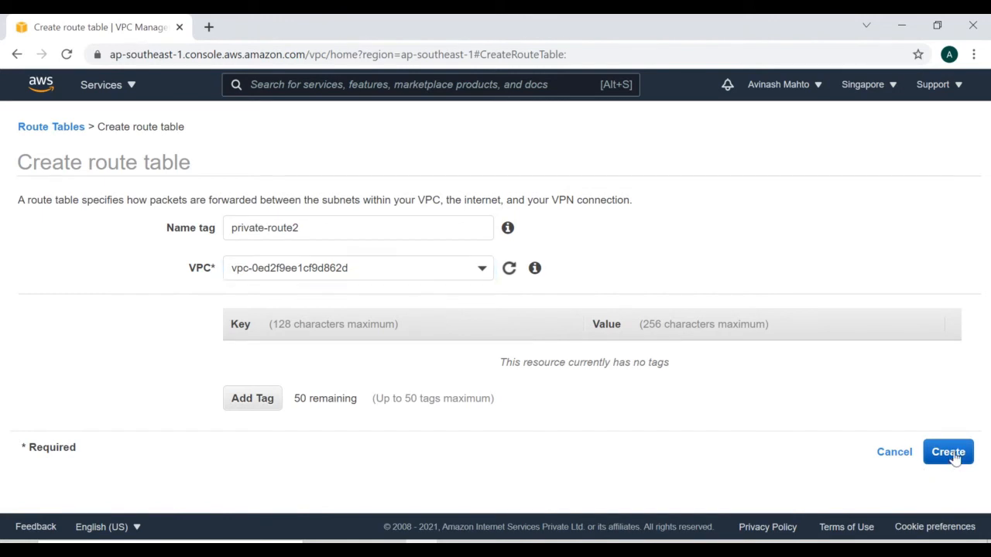
pyautogui.click(719, 307)
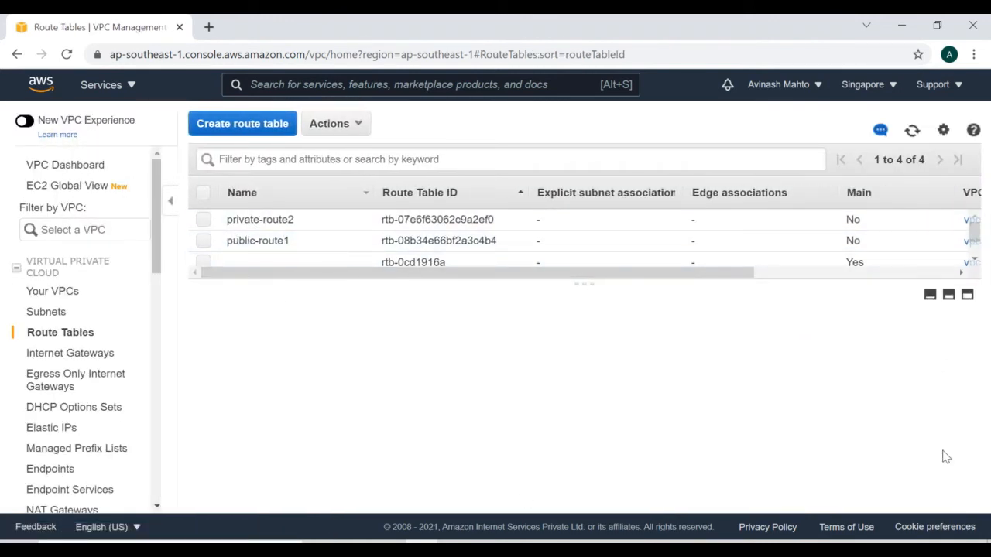
# Step: Associate pubic-subnet1 and public-subnet2 with the public-route1 route table and save the associations
pyautogui.click(206, 240)
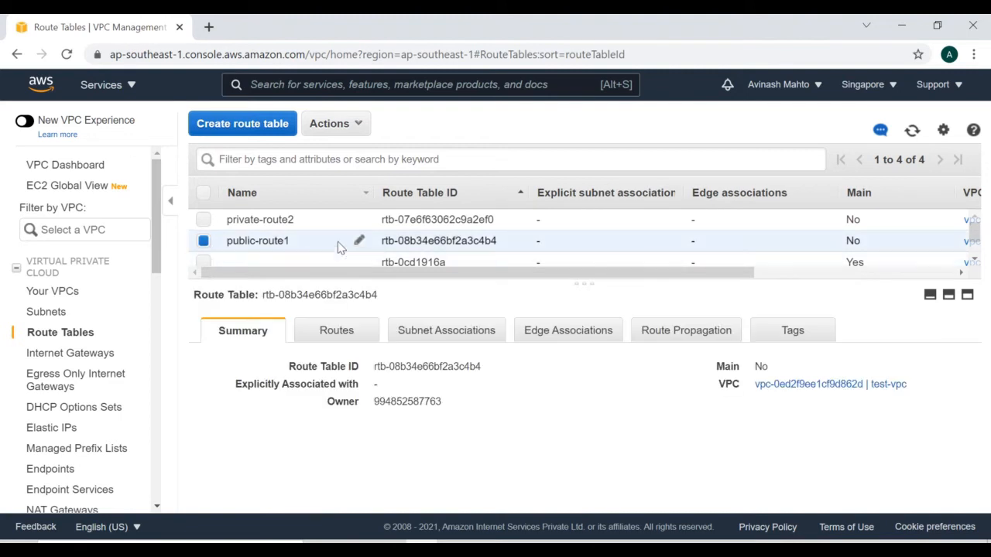
pyautogui.click(438, 330)
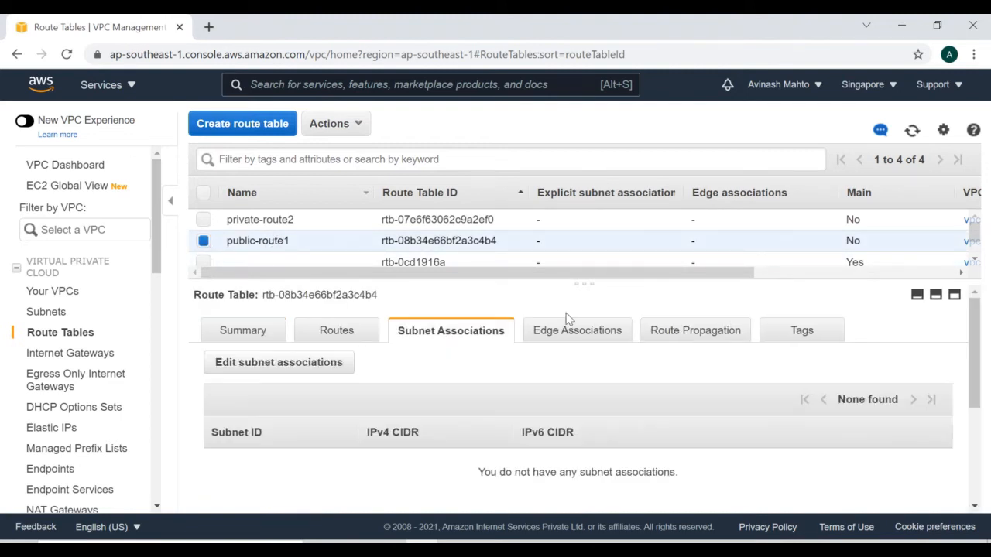
pyautogui.scroll(-5, 563, 321)
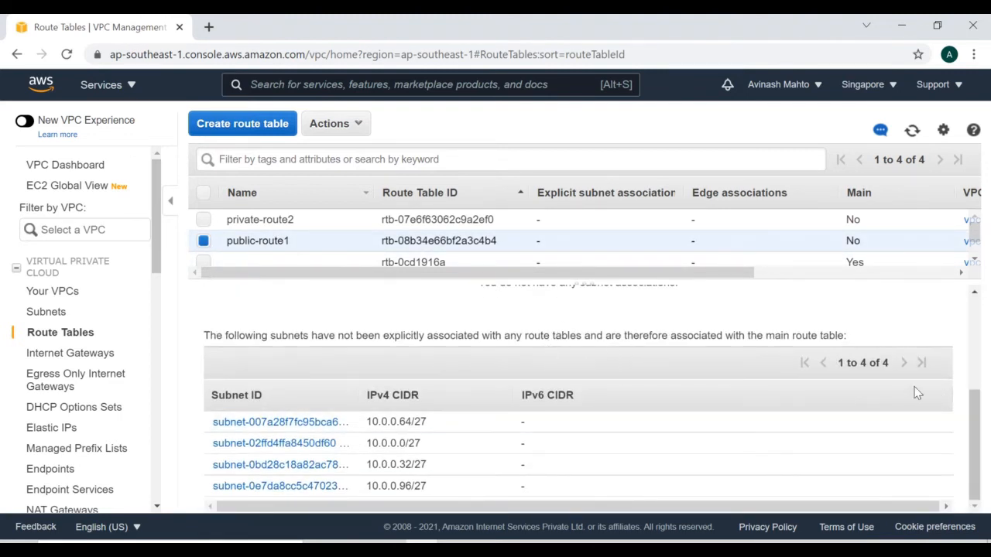
pyautogui.scroll(5, 915, 393)
pyautogui.click(271, 360)
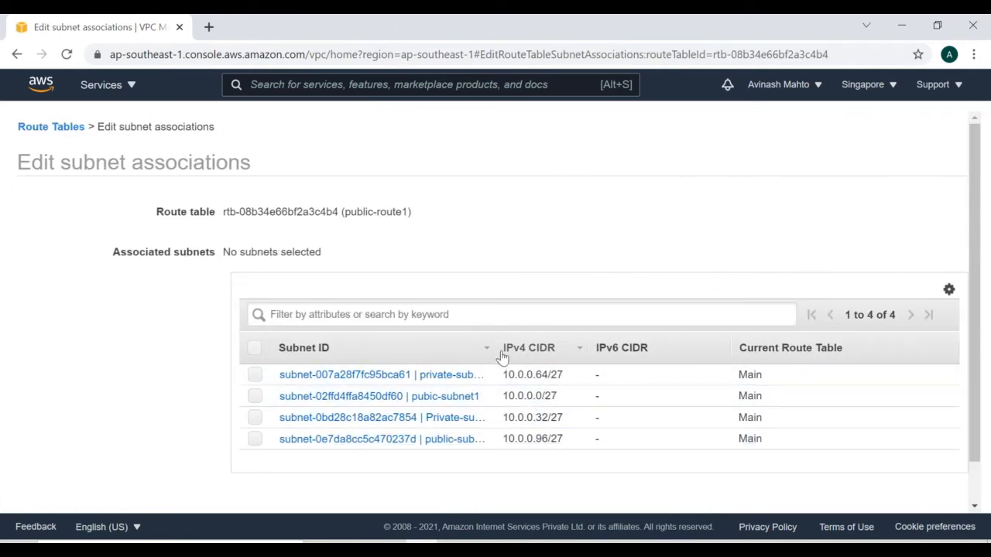
pyautogui.moveTo(488, 347); pyautogui.dragTo(608, 348)
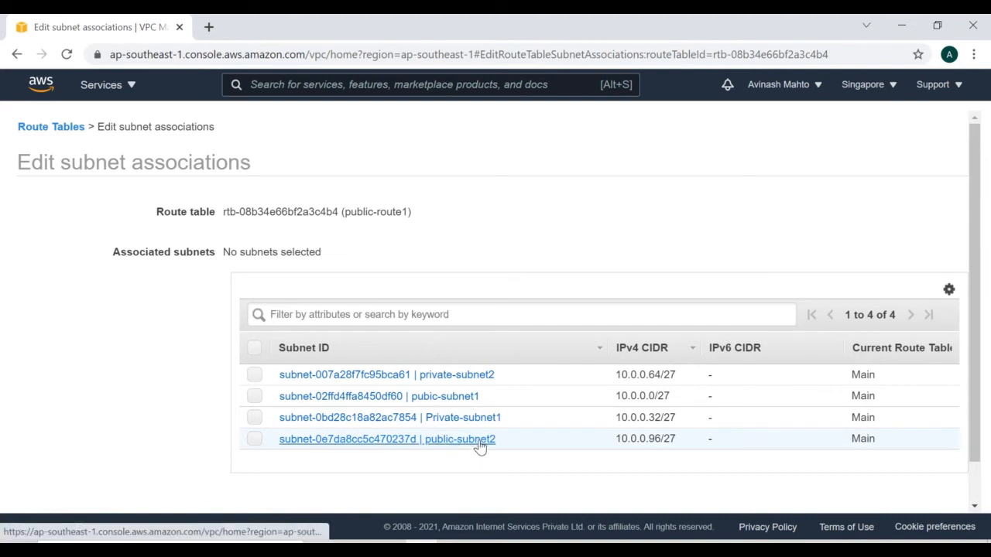
pyautogui.click(256, 438)
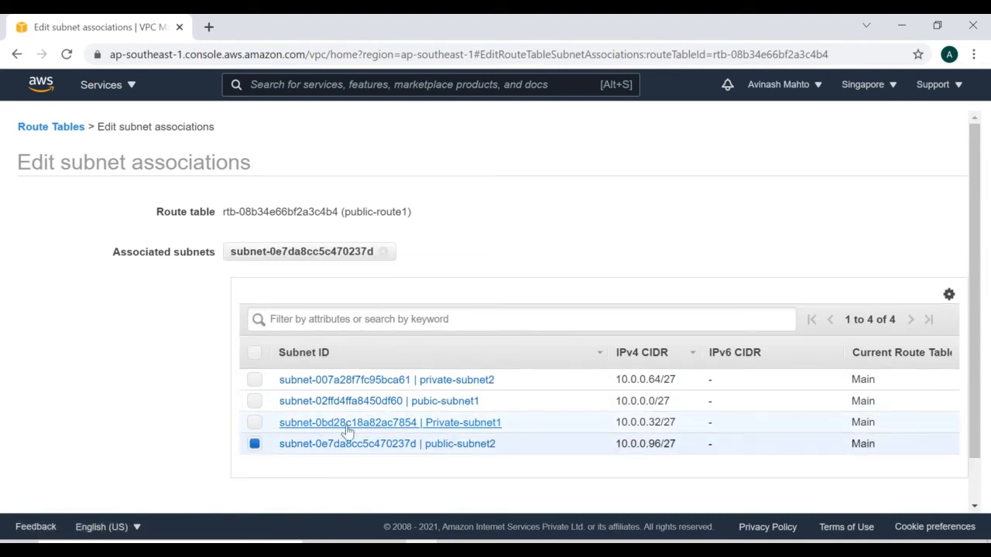
pyautogui.click(255, 401)
pyautogui.scroll(-3, 939, 429)
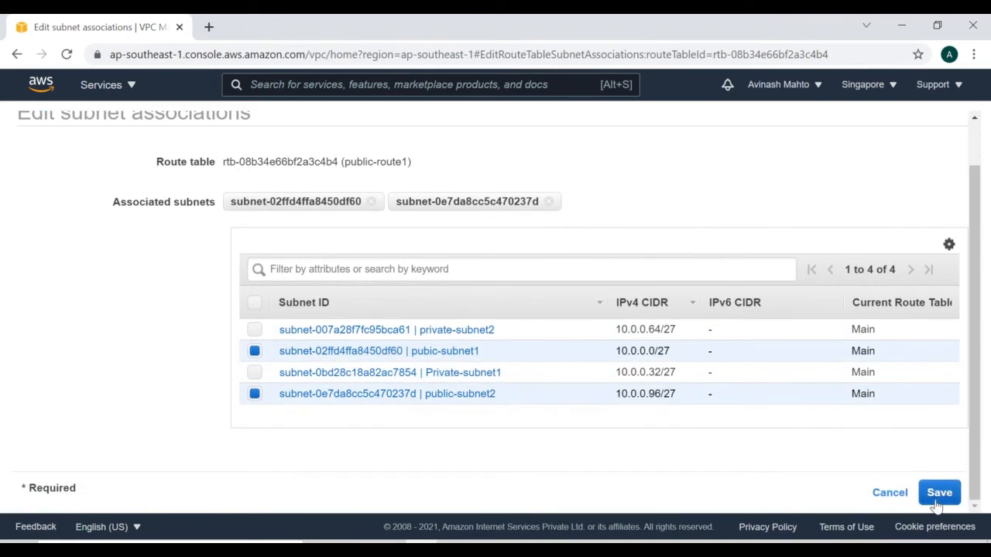
pyautogui.click(937, 490)
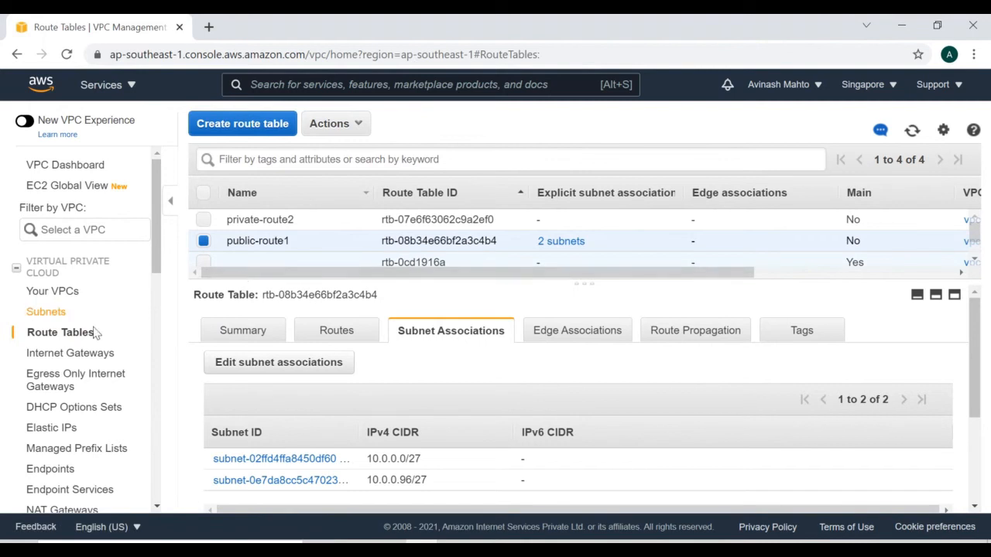
# Step: Associate Private-subnet1 and private-subnet2 with the private-route2 route table and save the associations
pyautogui.click(204, 220)
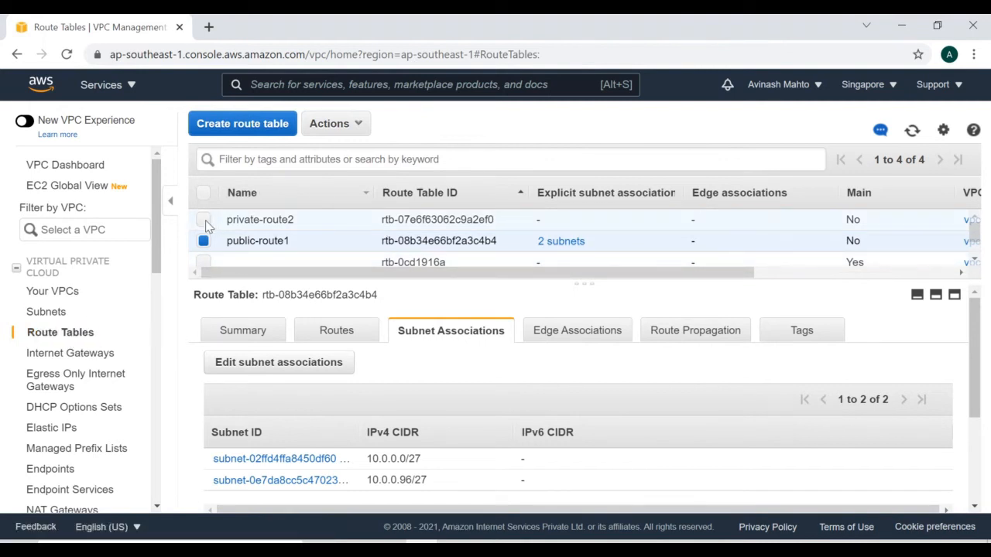
pyautogui.click(203, 240)
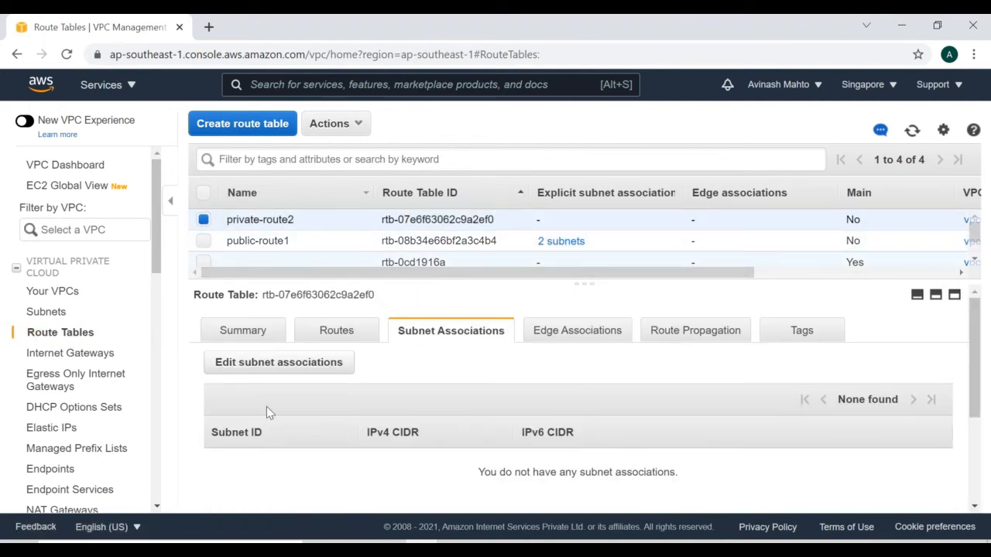
pyautogui.click(281, 369)
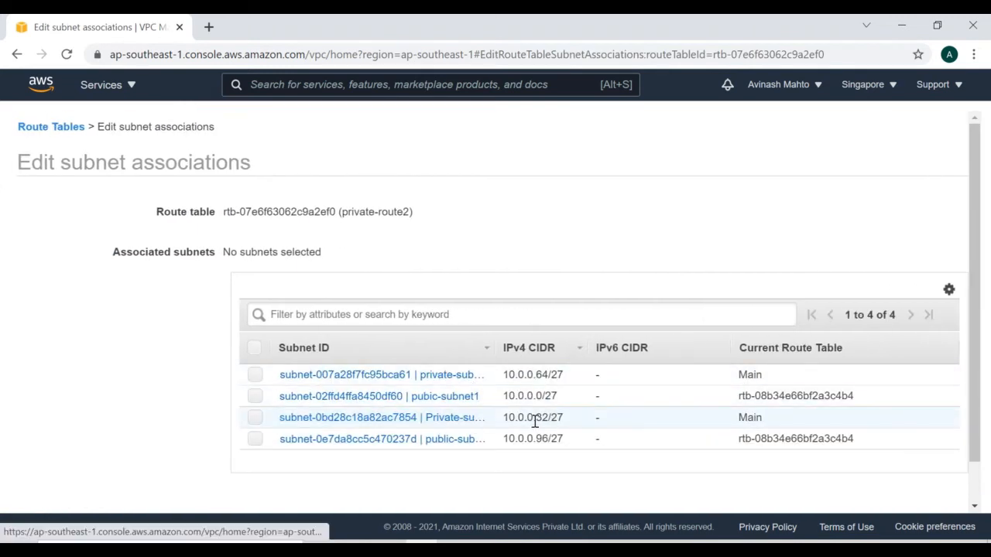
pyautogui.click(255, 420)
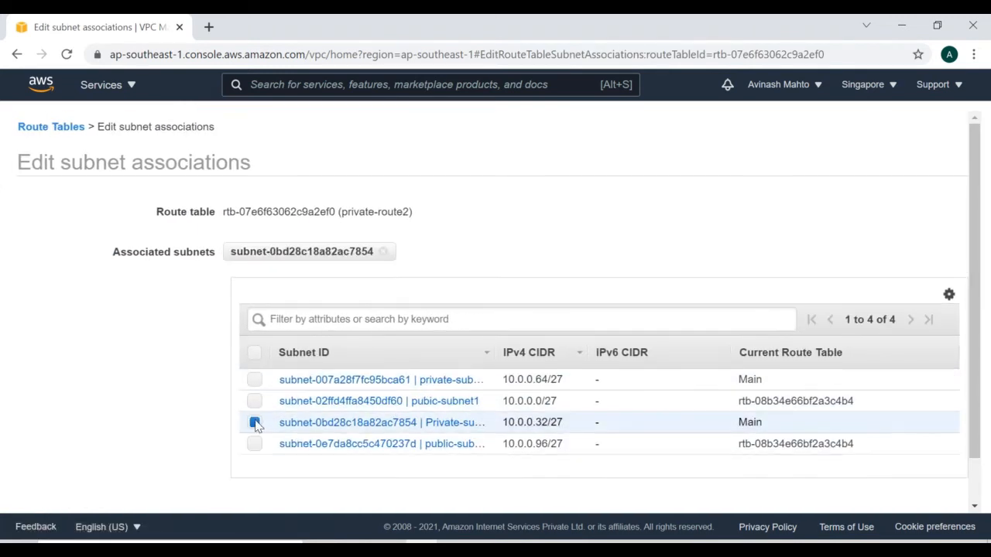
pyautogui.click(254, 380)
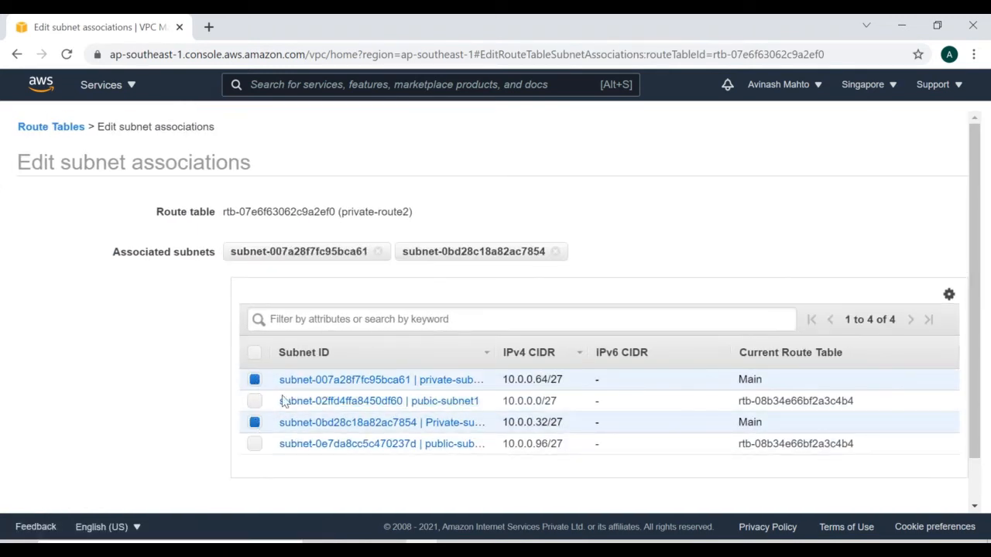
pyautogui.scroll(-2, 784, 451)
pyautogui.click(931, 495)
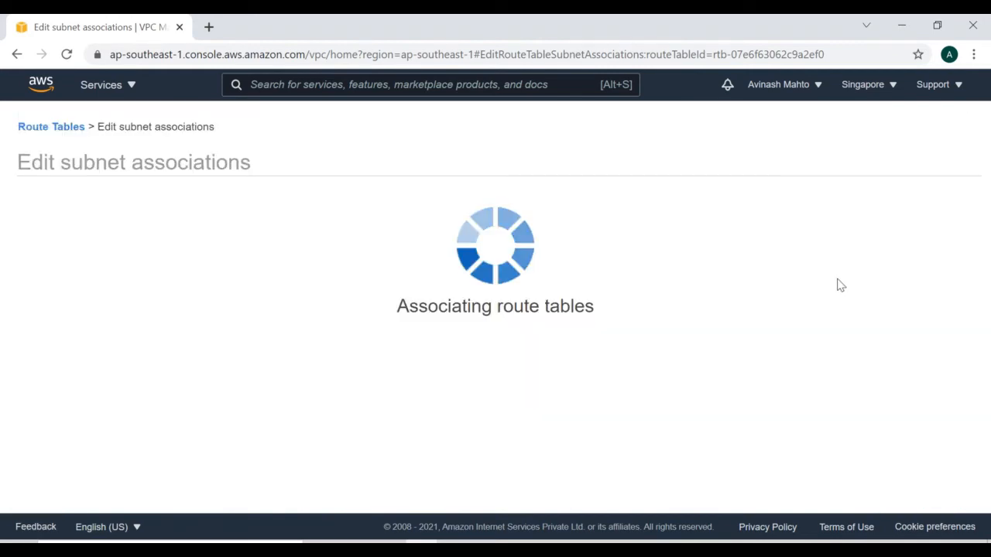
# Step: Enlarge the route table list and review the subnet associations of public-route1 and private-route2
pyautogui.moveTo(490, 282); pyautogui.dragTo(502, 349)
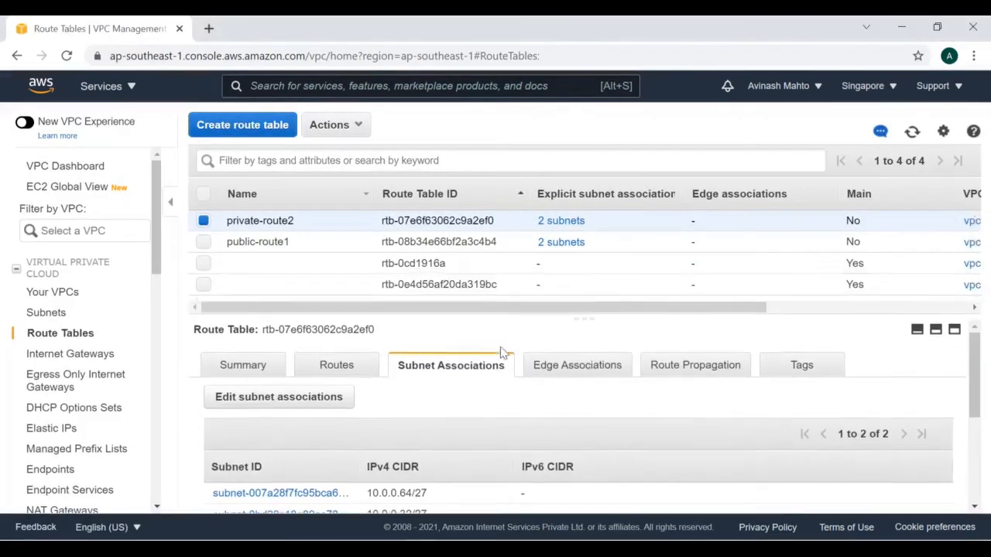
pyautogui.click(204, 284)
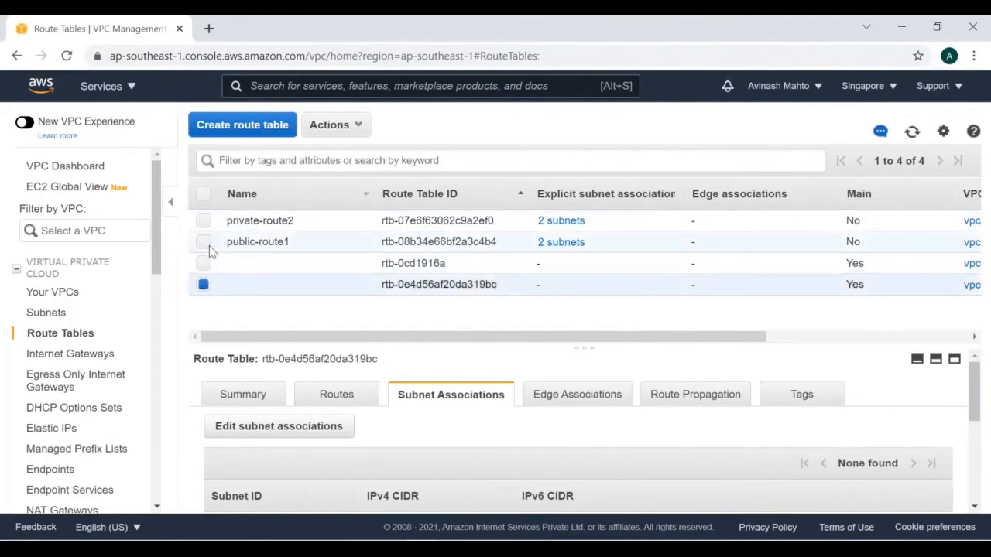
pyautogui.click(203, 241)
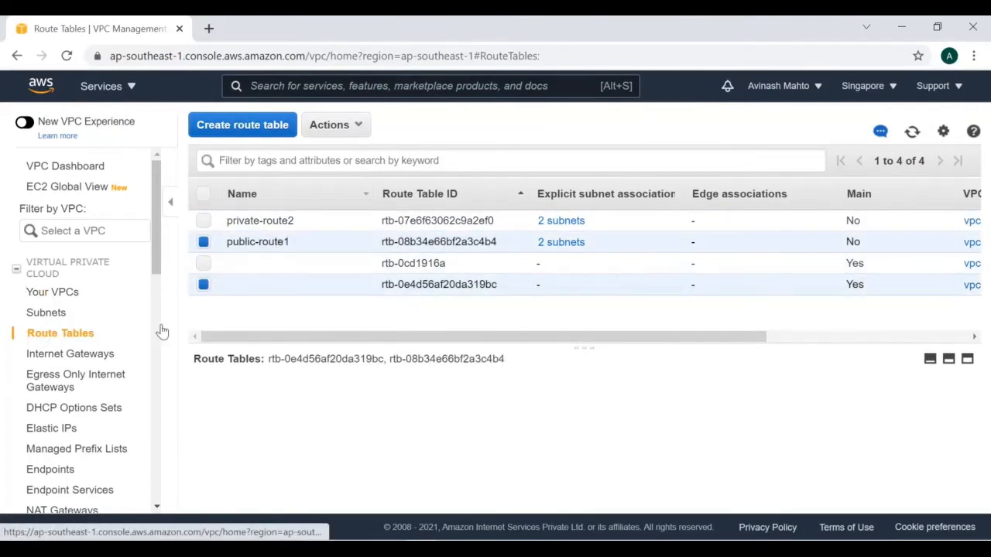
pyautogui.click(265, 242)
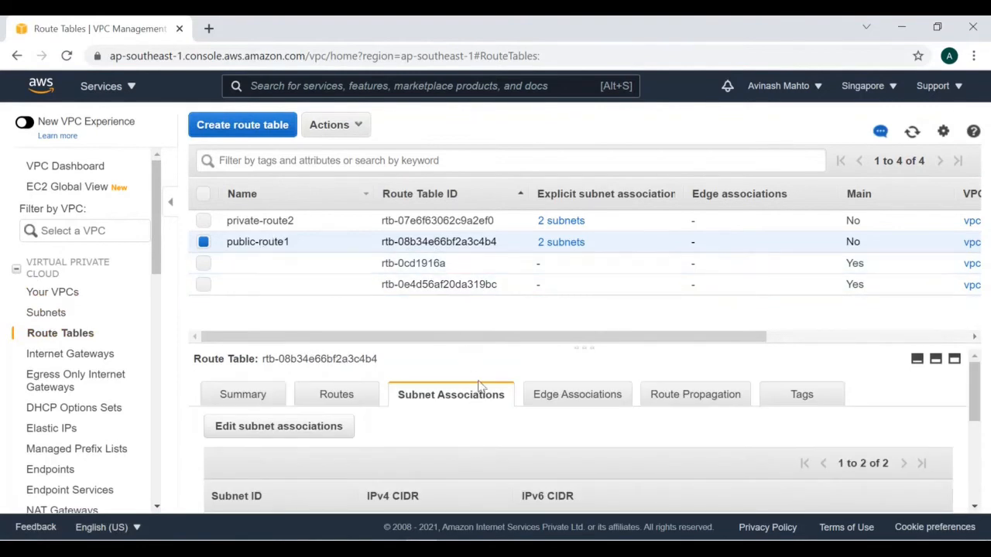
pyautogui.moveTo(486, 342); pyautogui.dragTo(490, 239)
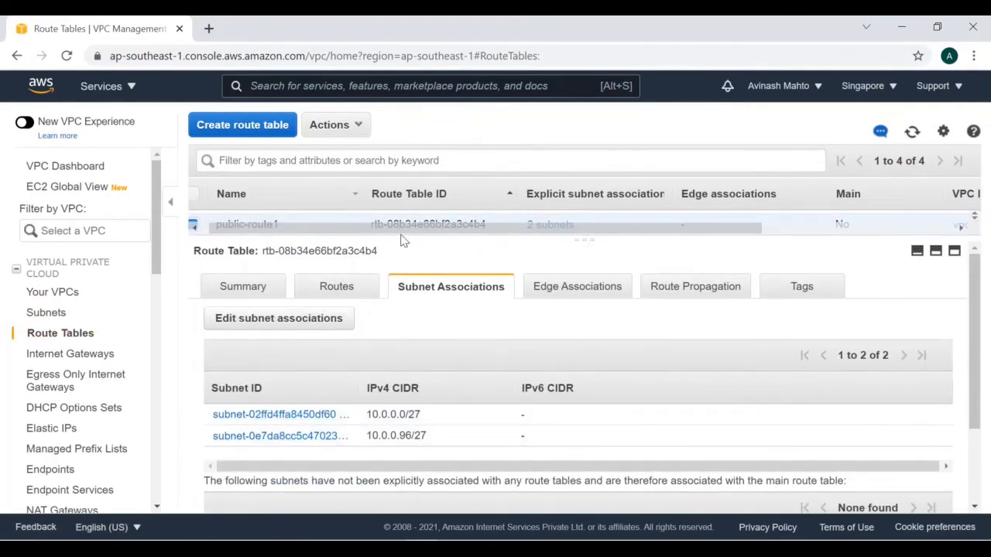
pyautogui.moveTo(401, 240); pyautogui.dragTo(407, 315)
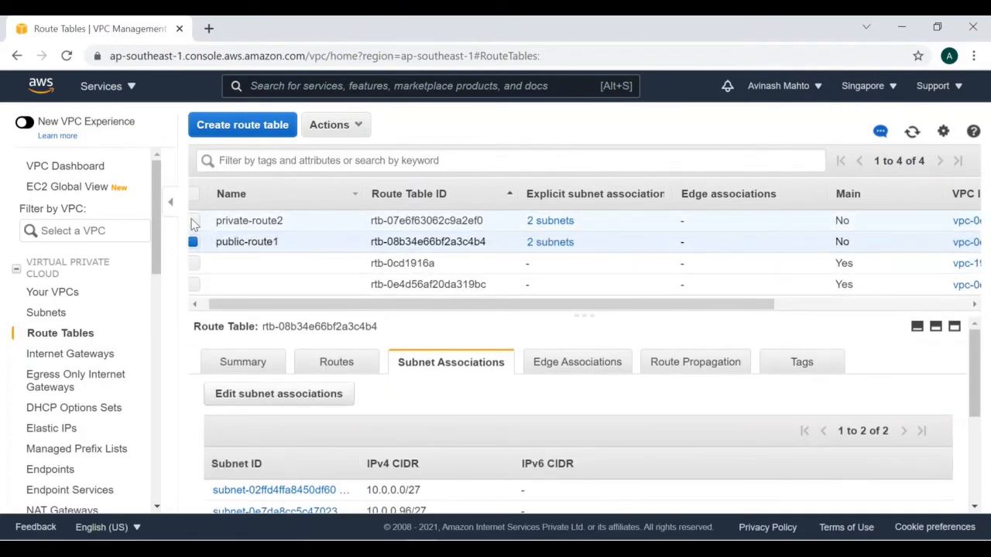
pyautogui.click(193, 221)
pyautogui.click(194, 242)
pyautogui.scroll(-2, 464, 422)
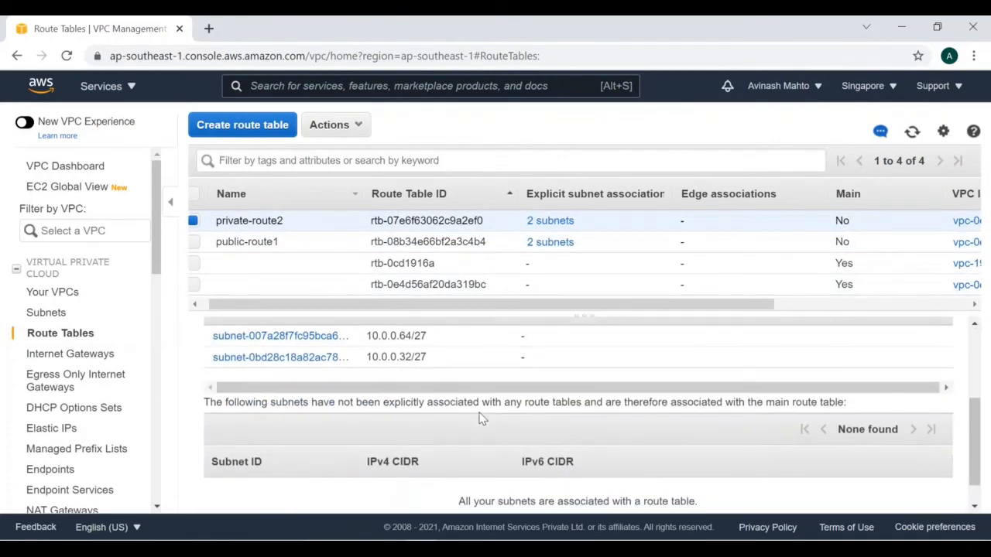
pyautogui.scroll(1, 283, 385)
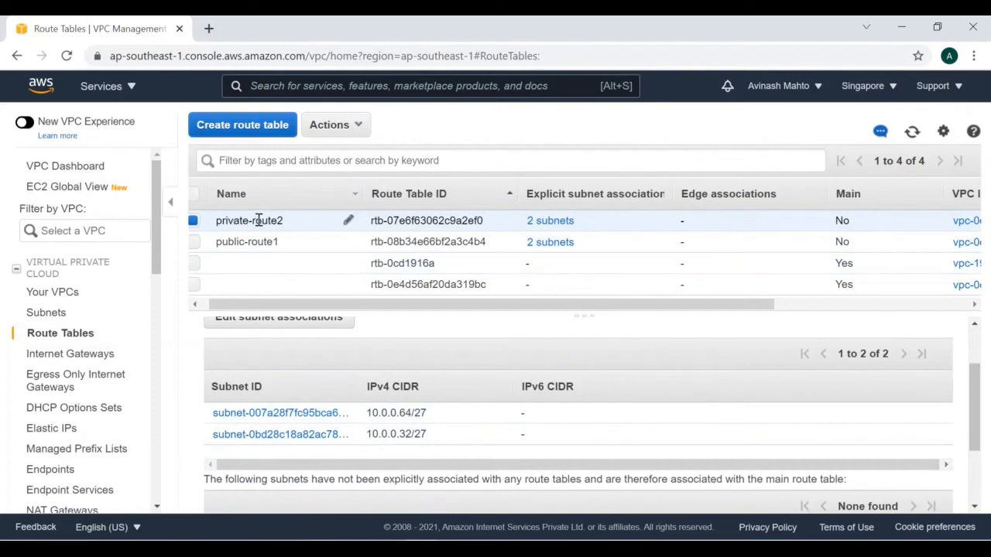
# Step: Open the VPC internet gateways and create a new internet gateway named my-igw
pyautogui.click(90, 357)
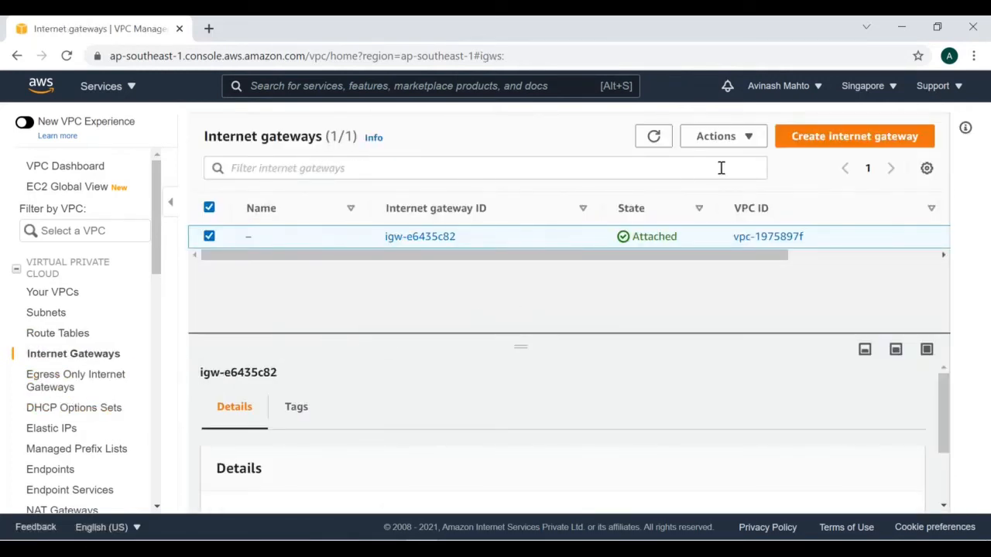
pyautogui.click(836, 137)
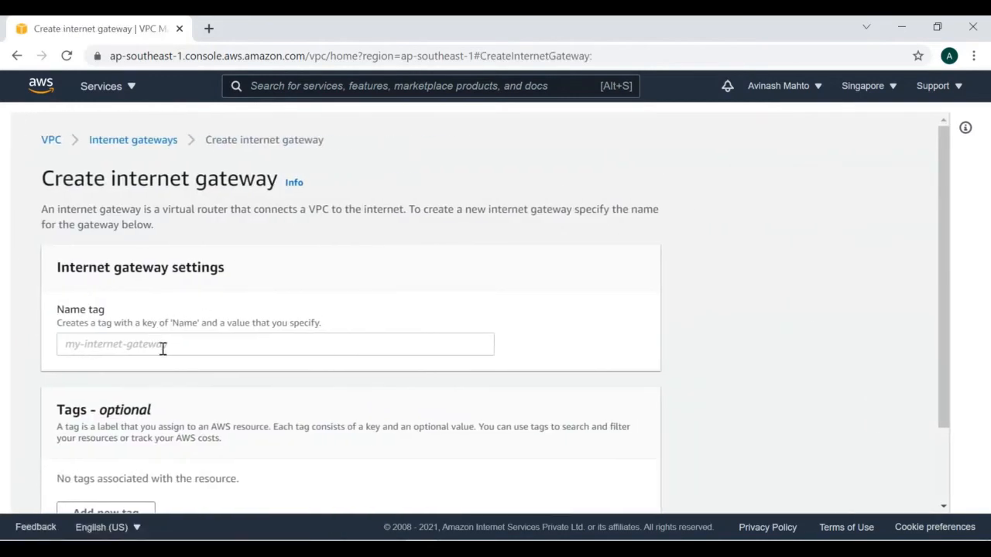
pyautogui.click(163, 348)
pyautogui.write('my-igw')
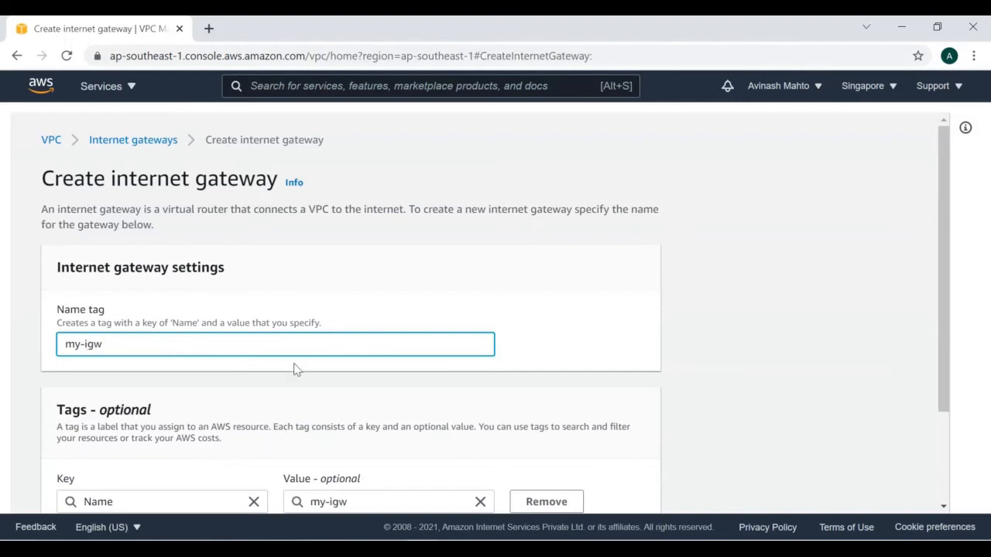
pyautogui.scroll(-2, 294, 369)
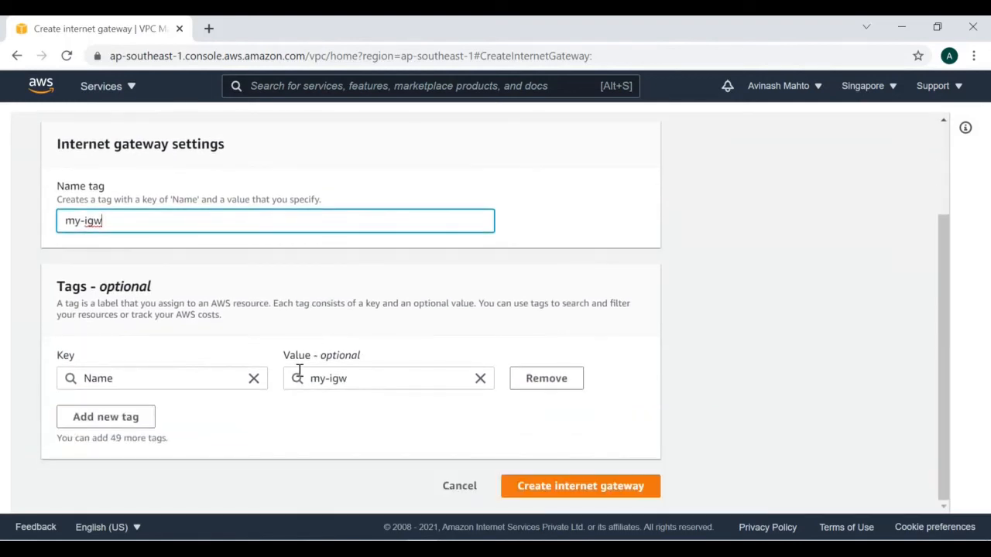
pyautogui.click(544, 487)
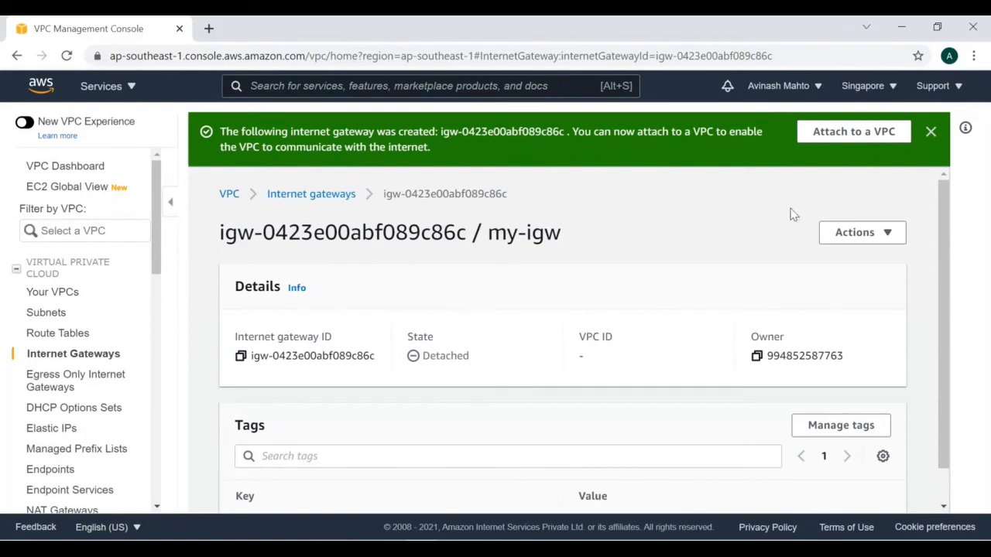
# Step: Attach the my-igw internet gateway to test-vpc from the internet gateway list
pyautogui.click(309, 194)
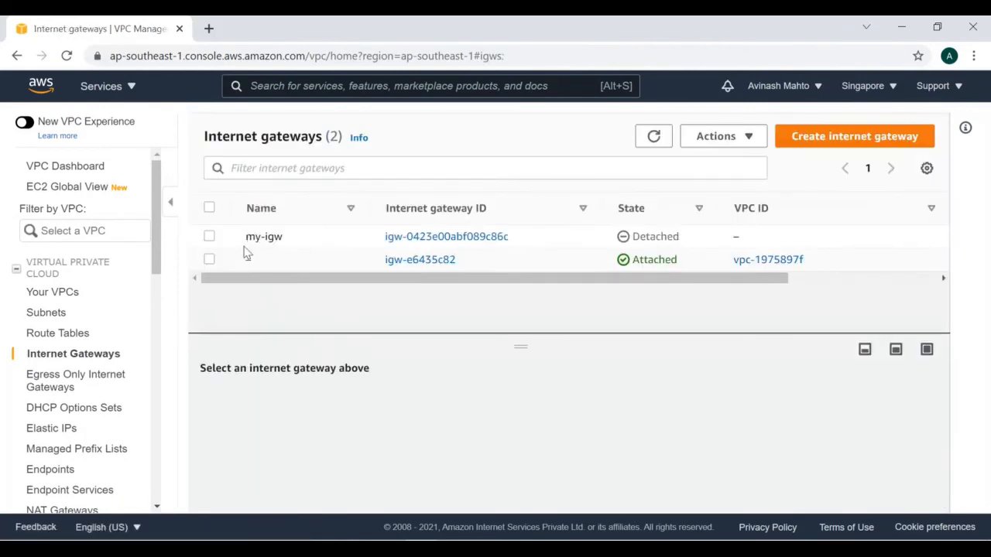
pyautogui.click(208, 237)
pyautogui.click(719, 136)
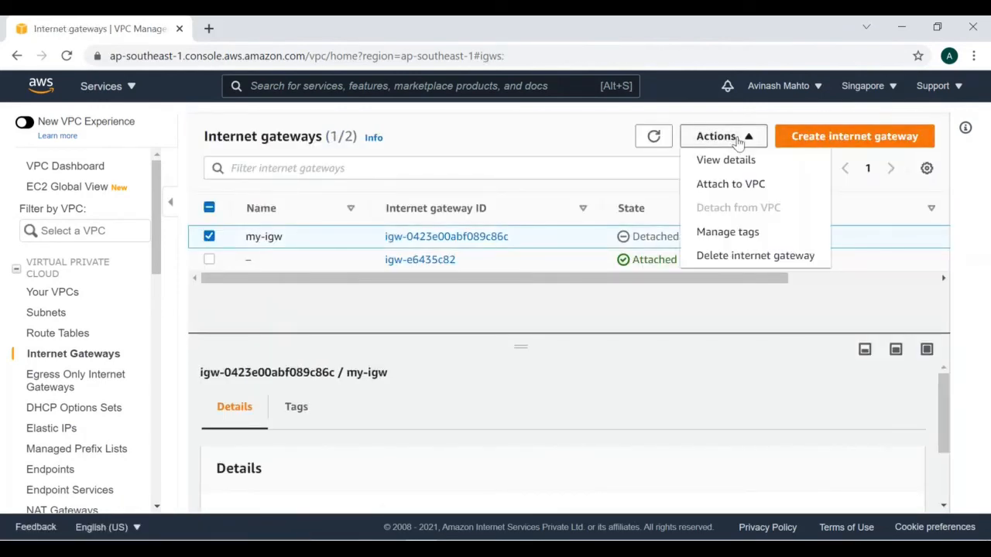
pyautogui.click(720, 186)
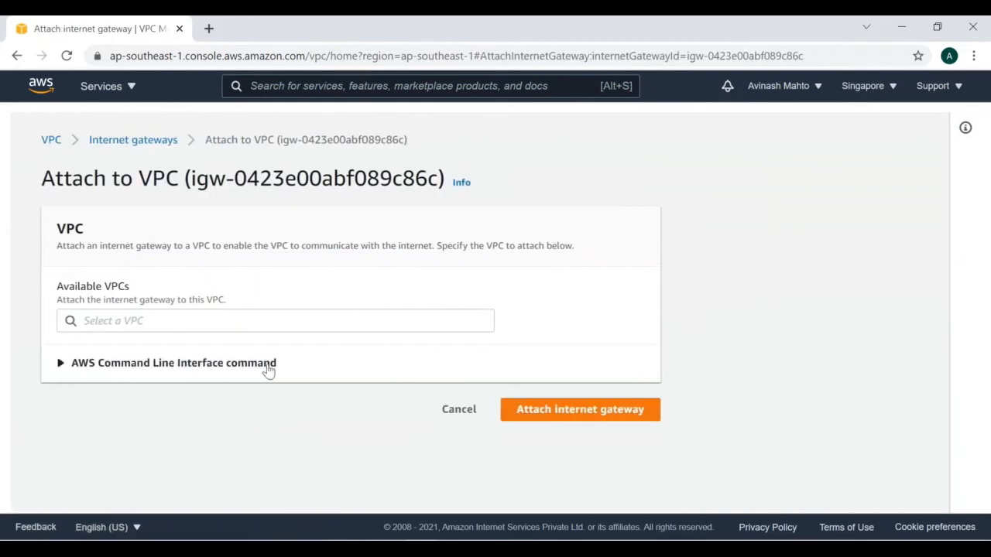
pyautogui.click(222, 328)
pyautogui.click(175, 350)
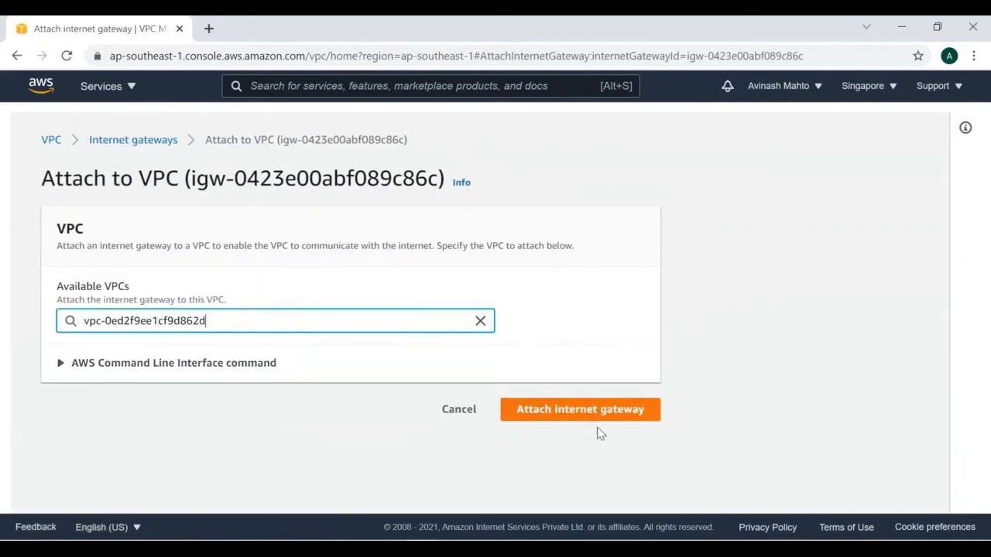
pyautogui.click(580, 412)
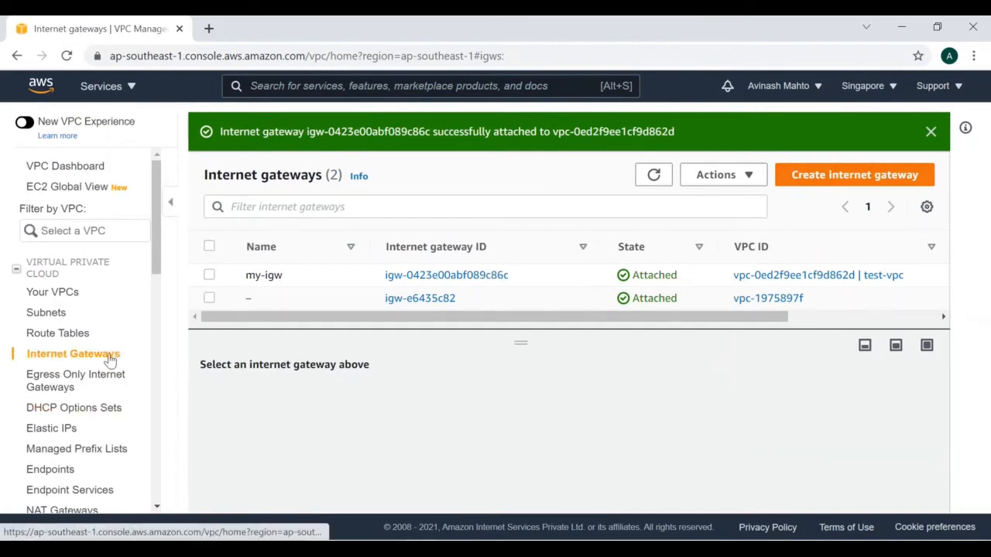
# Step: Add a route with destination 0.0.0.0/0 and the my-igw internet gateway as target to public-route1, and save the routes
pyautogui.click(46, 334)
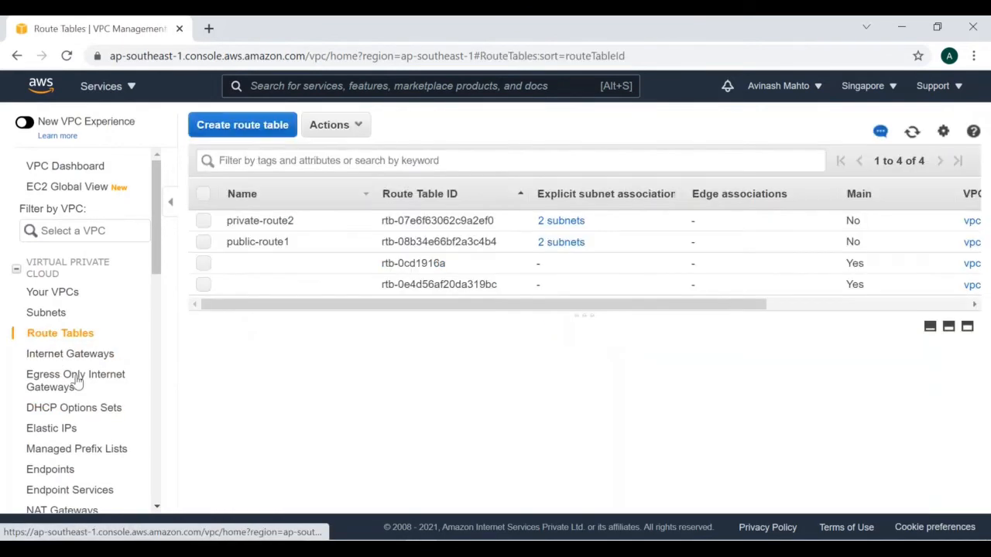
pyautogui.click(204, 243)
pyautogui.click(336, 363)
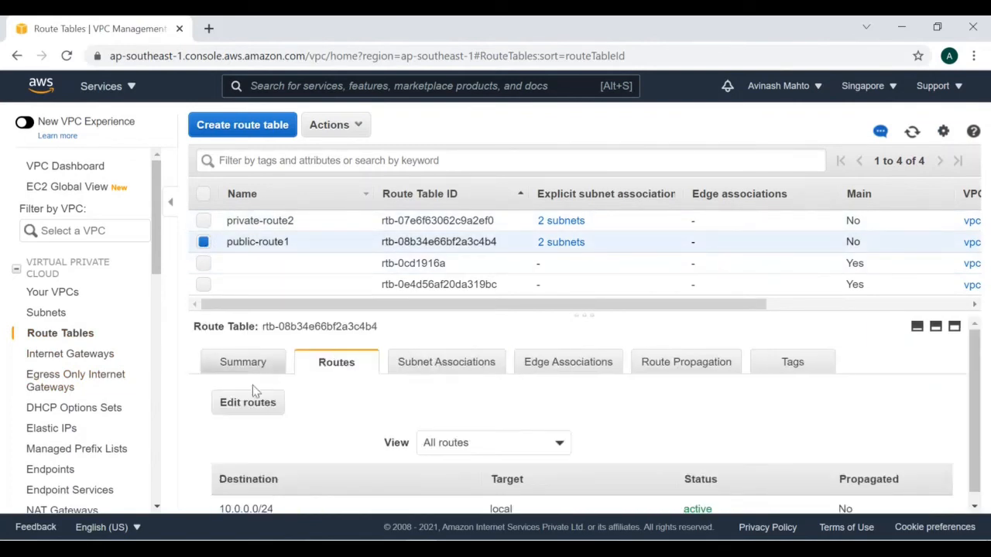
pyautogui.click(250, 412)
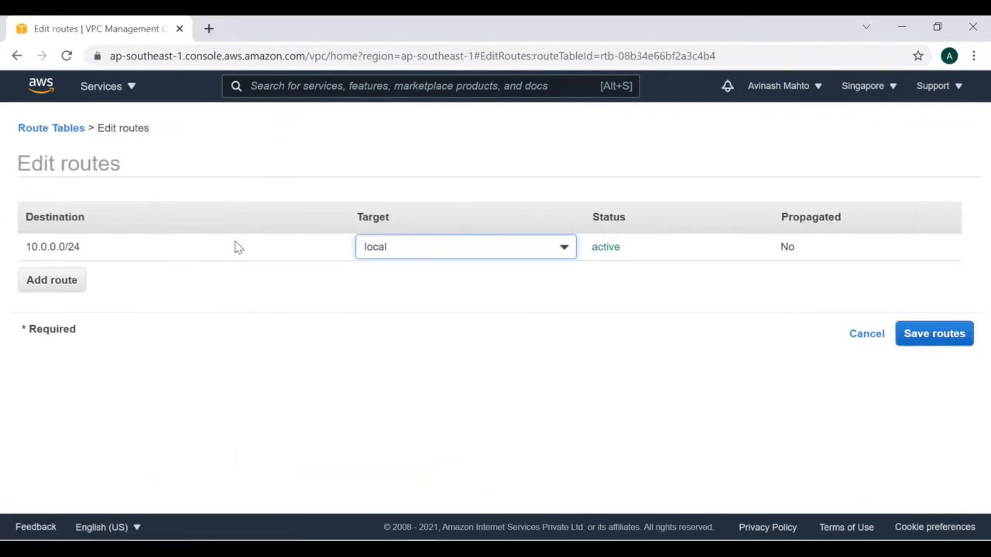
pyautogui.click(56, 280)
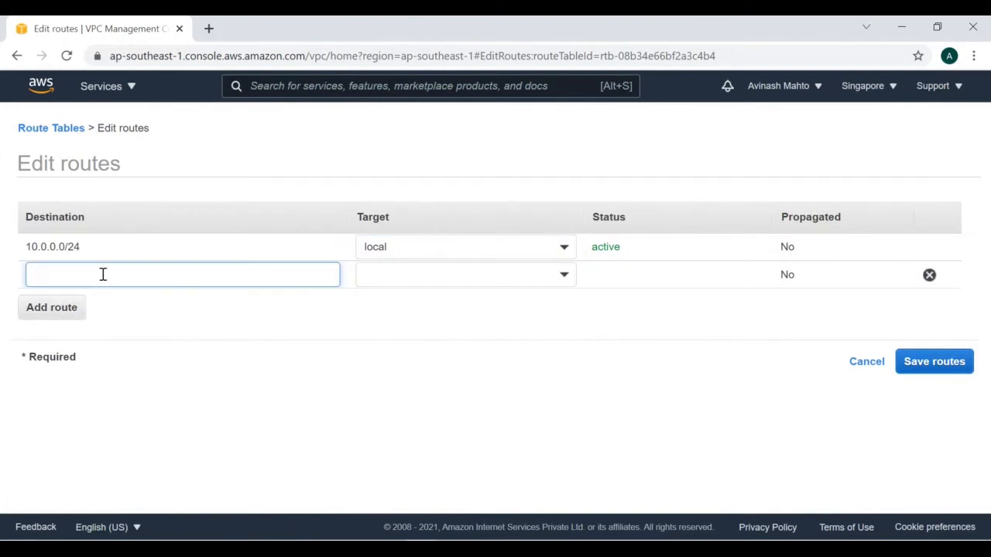
pyautogui.write('0')
pyautogui.click(54, 313)
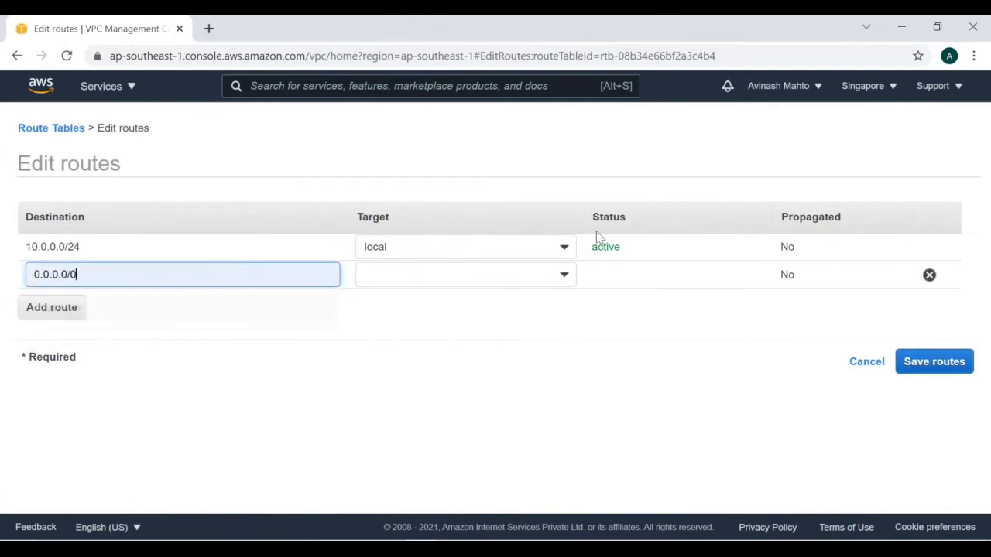
pyautogui.click(532, 281)
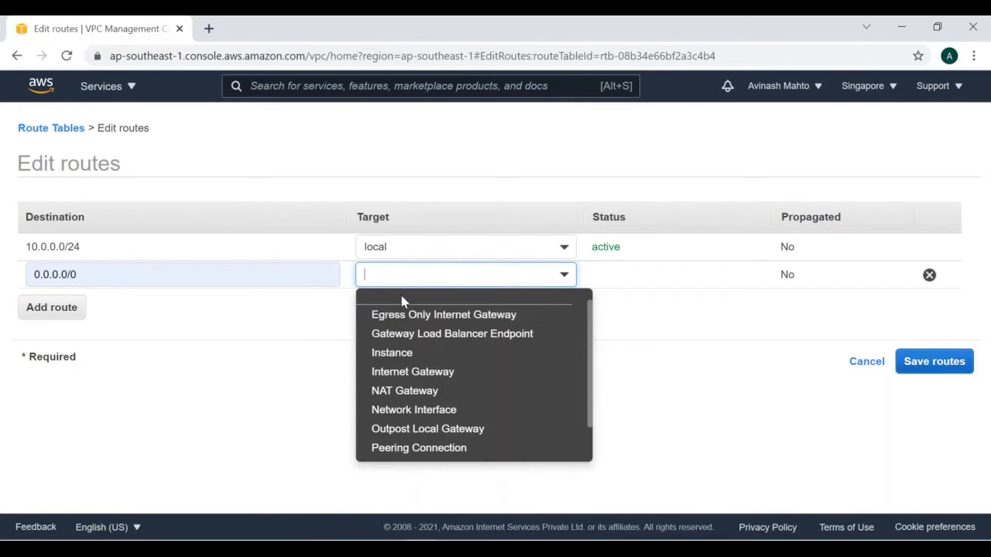
pyautogui.click(433, 373)
pyautogui.click(454, 316)
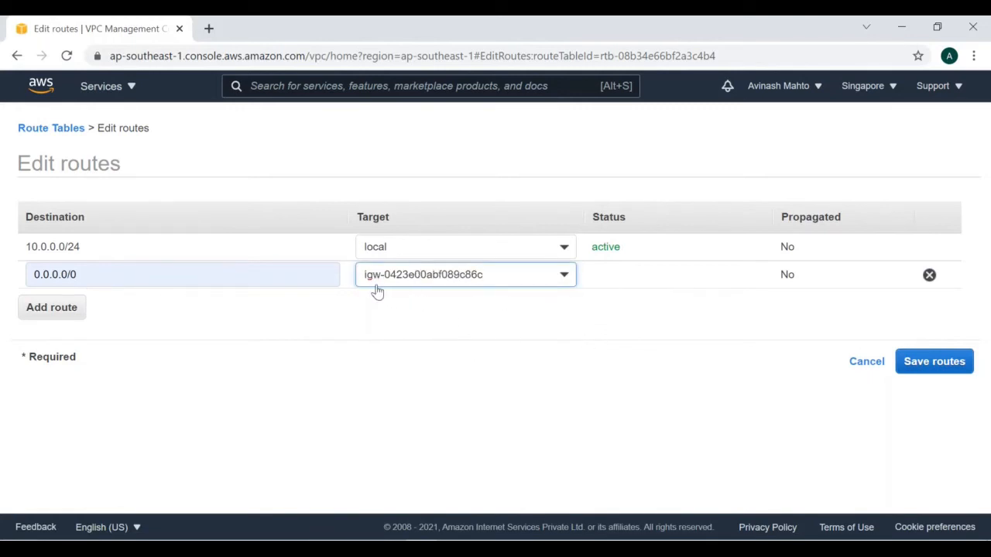
pyautogui.click(934, 361)
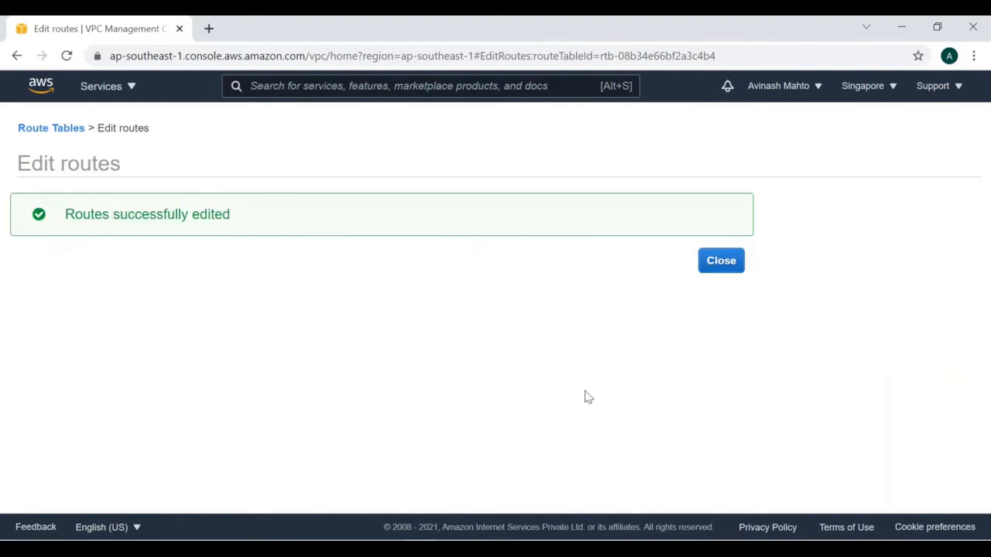
pyautogui.click(732, 269)
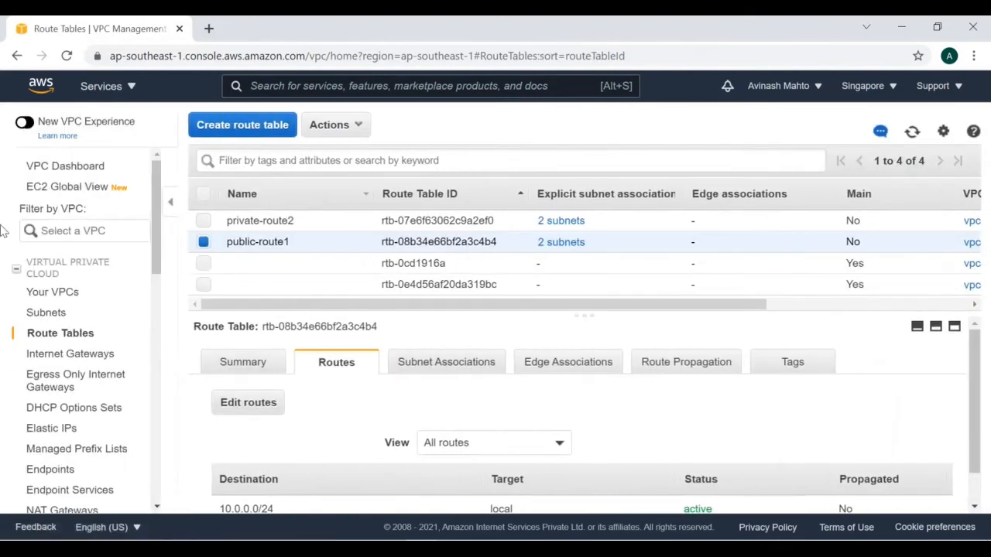
# Step: Start creating a NAT gateway named my-nat and allocate a new Elastic IP for it
pyautogui.scroll(-2, 42, 425)
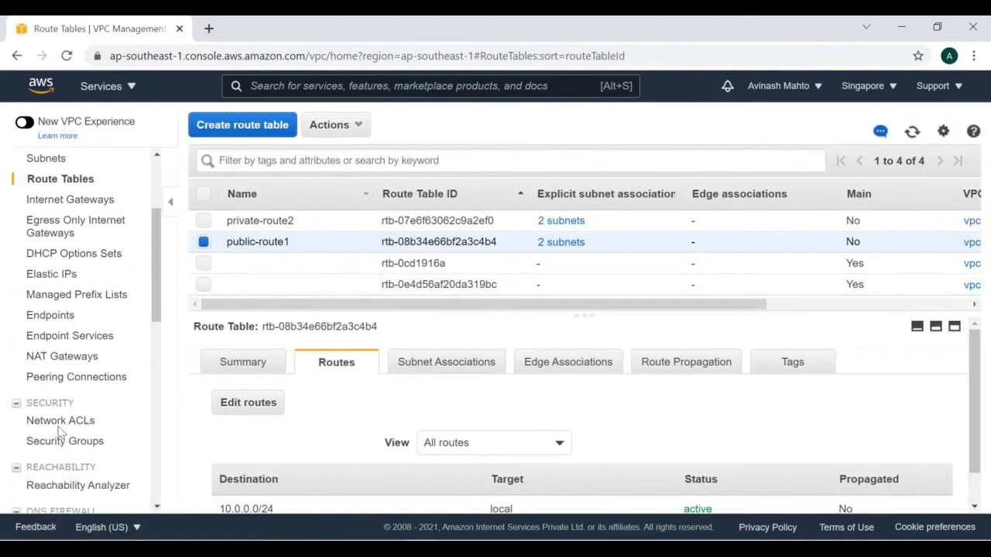
pyautogui.click(68, 361)
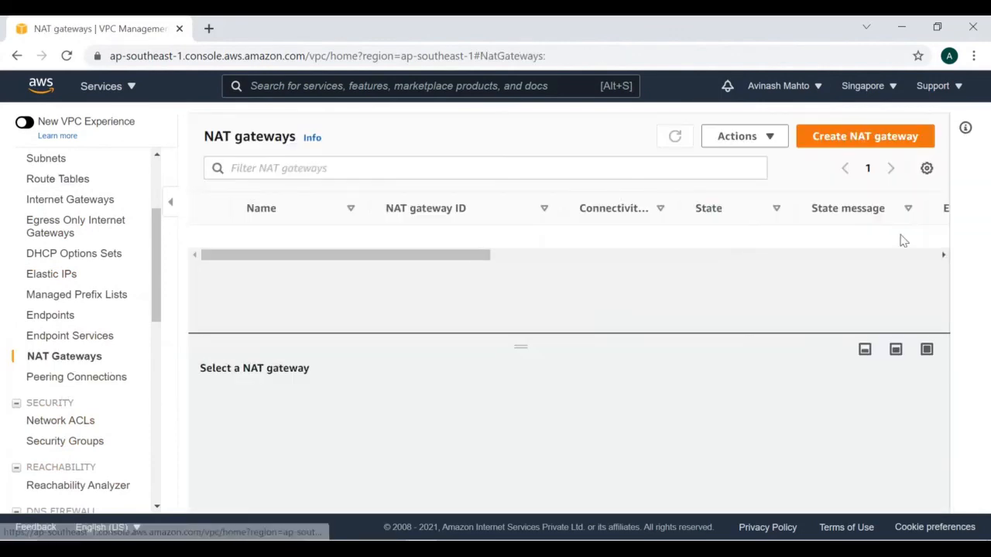
pyautogui.click(830, 142)
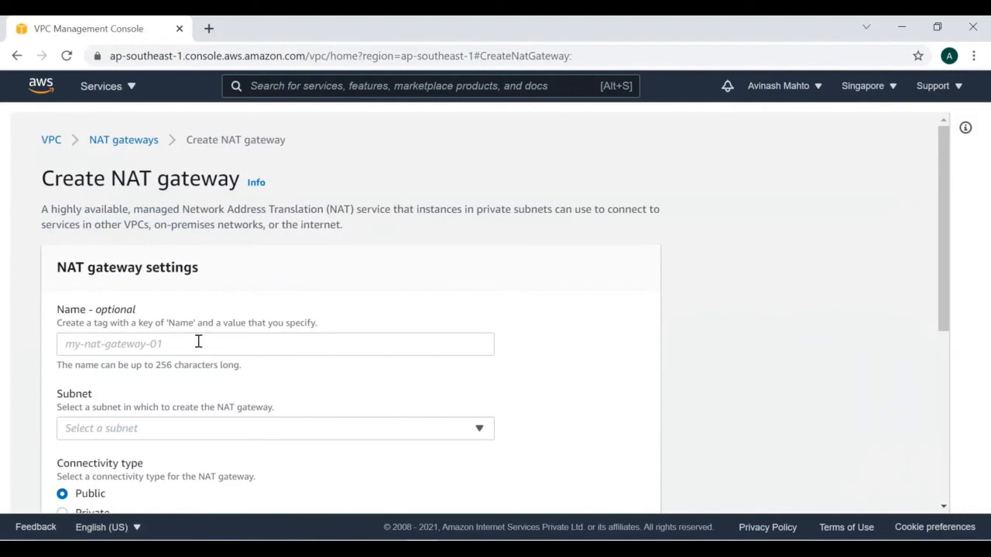
pyautogui.click(198, 342)
pyautogui.write('my-nat')
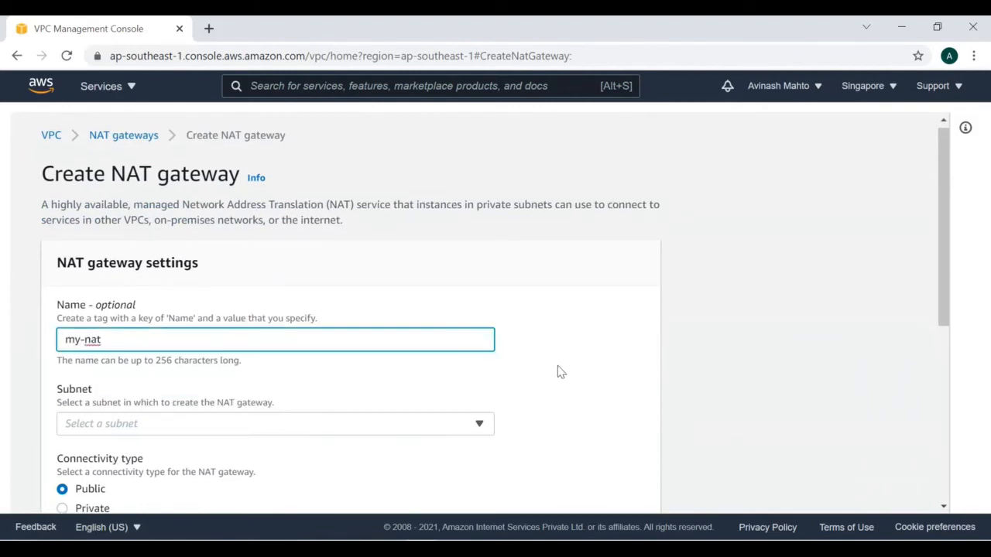
pyautogui.scroll(-3, 557, 370)
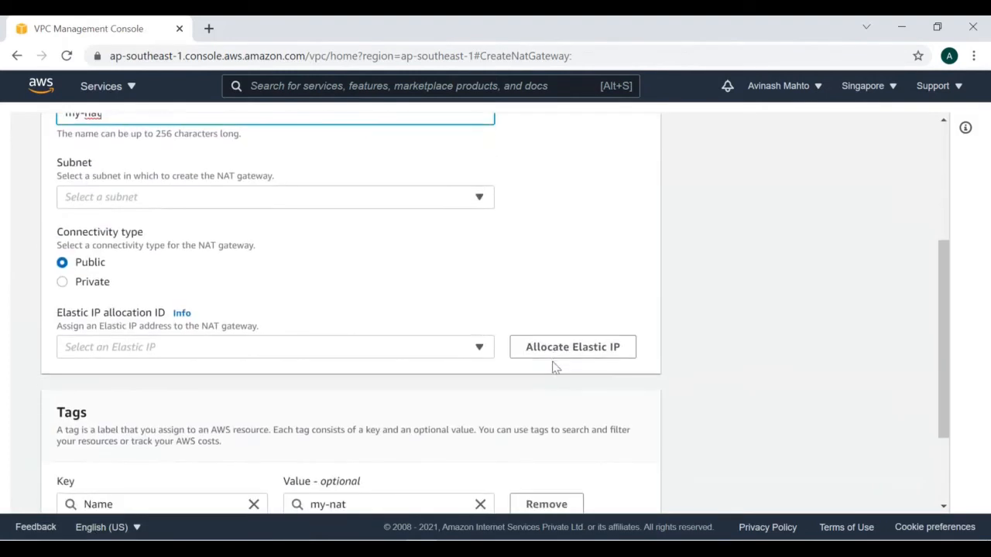
pyautogui.click(571, 350)
pyautogui.scroll(-3, 561, 324)
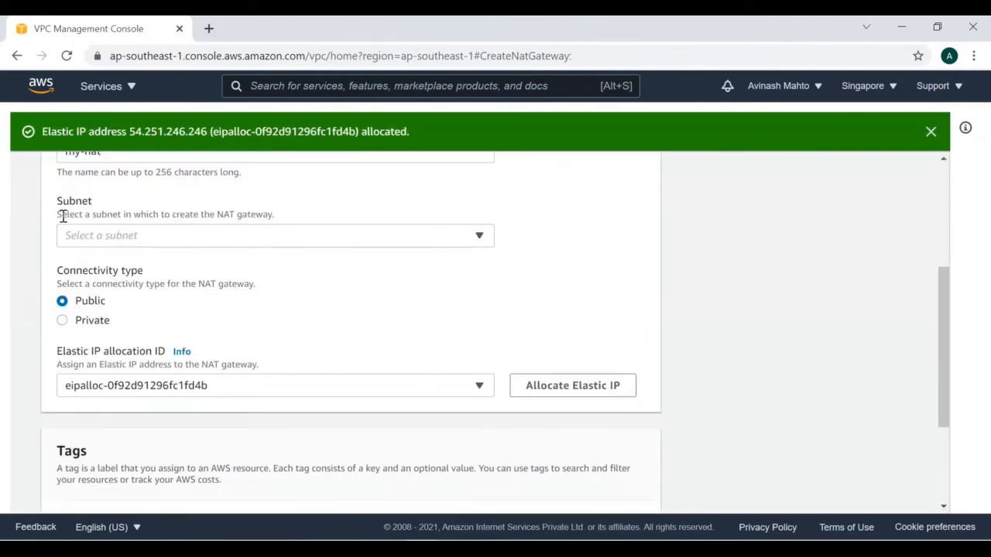
# Step: Place the my-nat gateway in pubic-subnet1 and create it
pyautogui.click(162, 241)
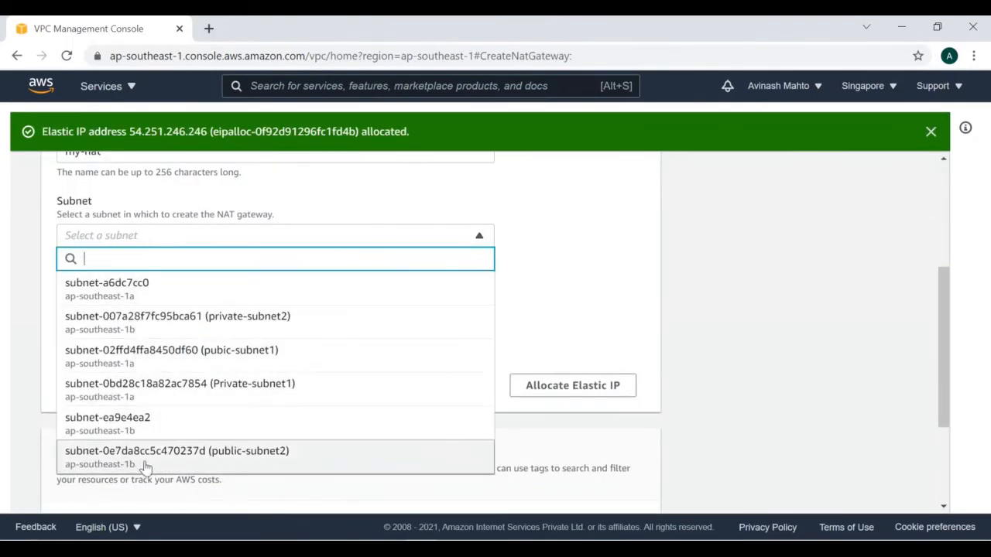
pyautogui.click(250, 362)
pyautogui.scroll(-2, 489, 296)
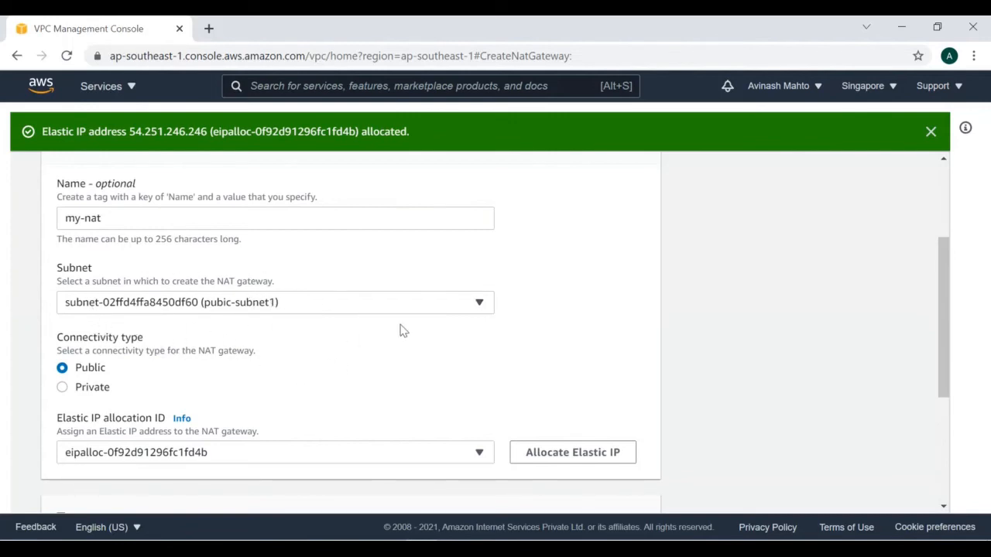
pyautogui.scroll(-2, 391, 370)
pyautogui.scroll(-1, 584, 419)
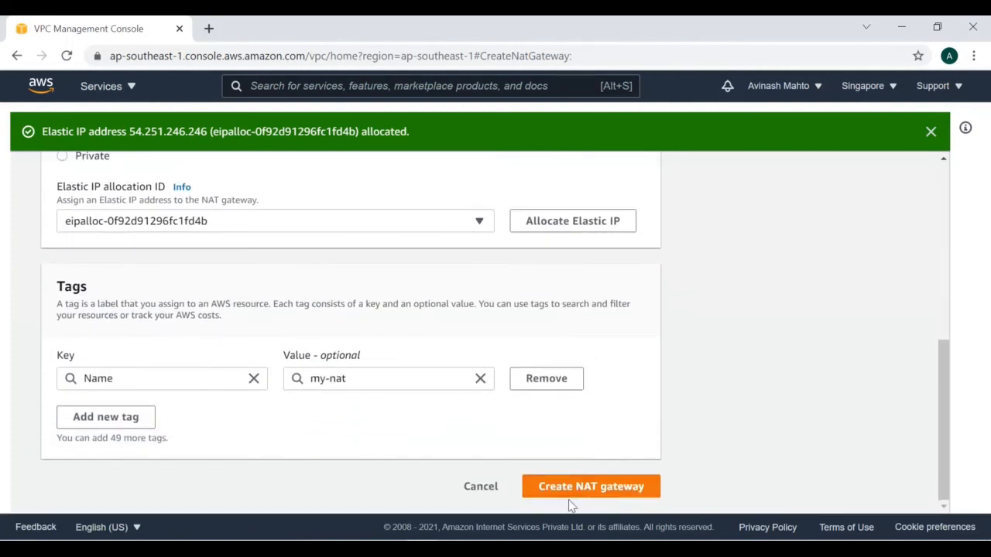
pyautogui.click(562, 490)
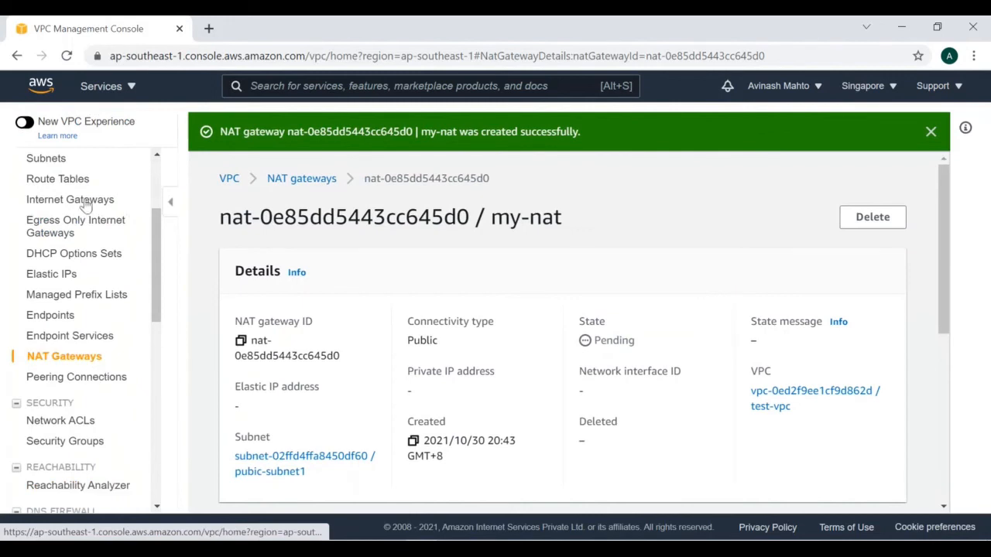
# Step: Add a route with destination 0.0.0.0/0 and the my-nat NAT gateway as target to private-route2, and save the routes
pyautogui.scroll(2, 77, 294)
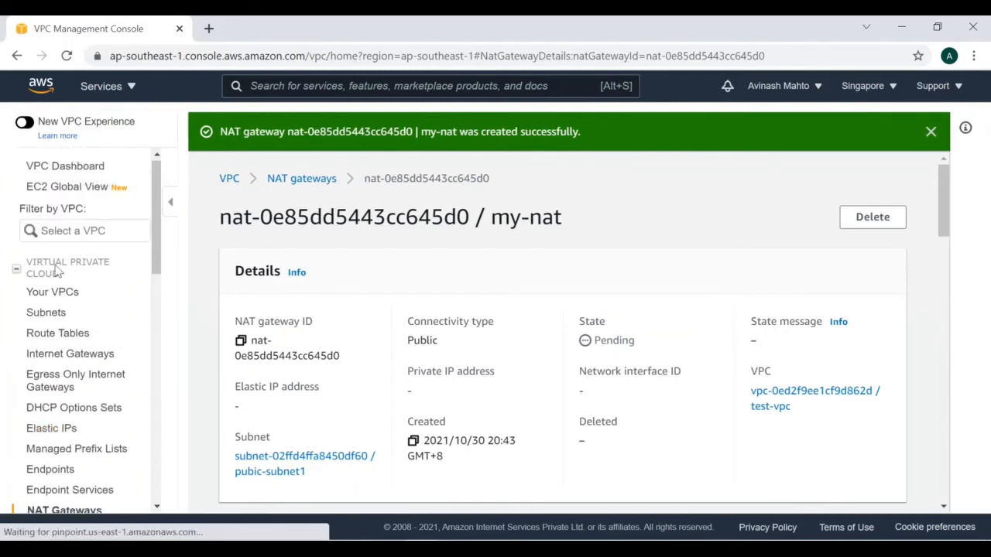
pyautogui.click(47, 333)
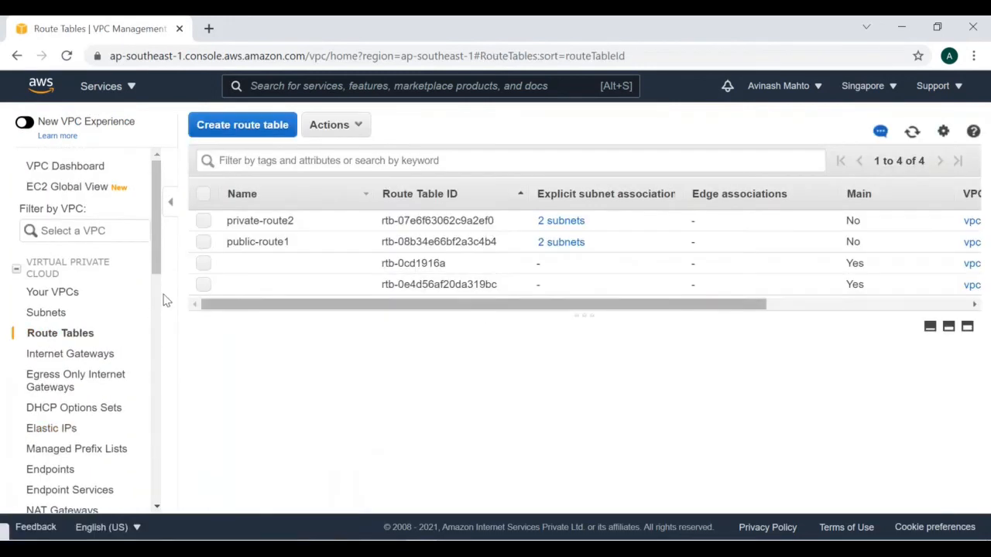
pyautogui.click(206, 221)
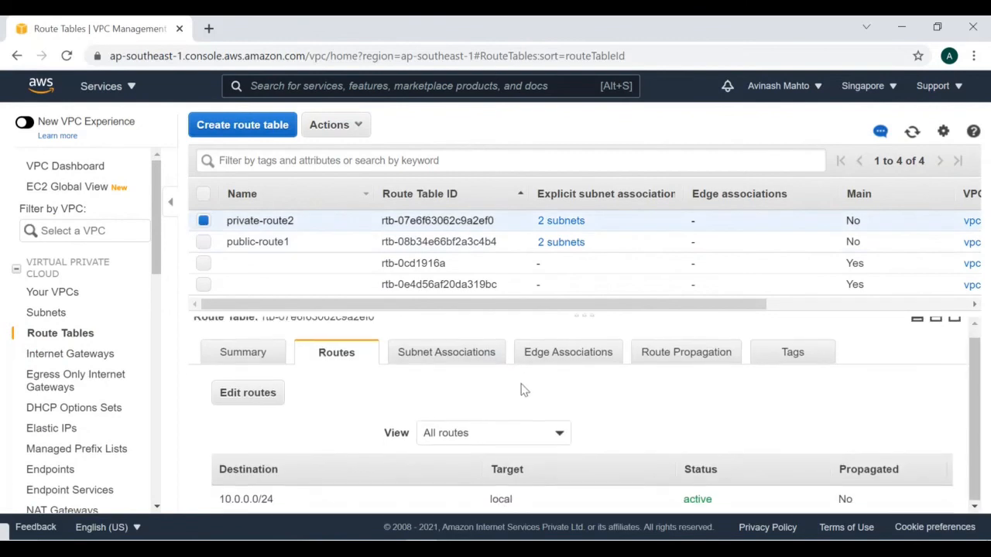
pyautogui.click(256, 401)
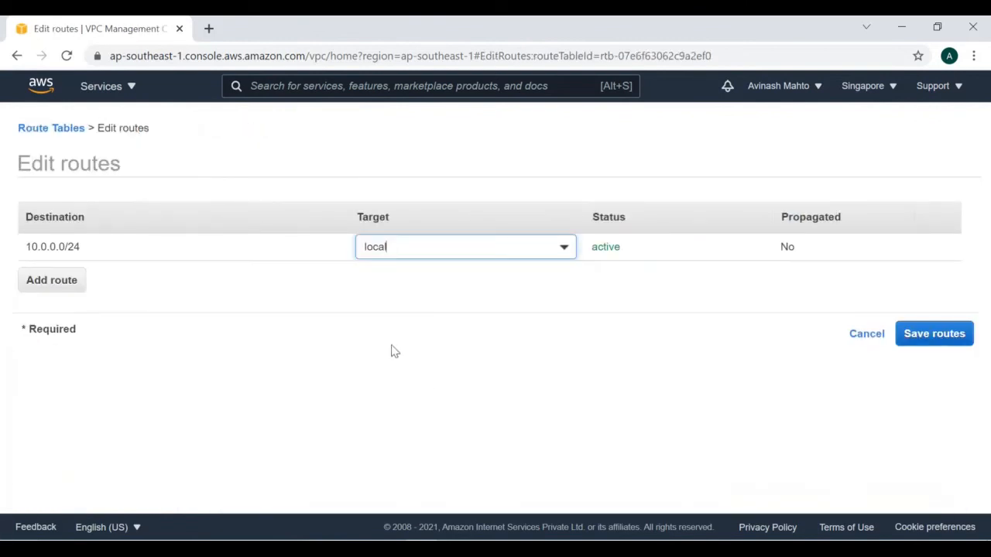
pyautogui.click(73, 291)
pyautogui.click(147, 277)
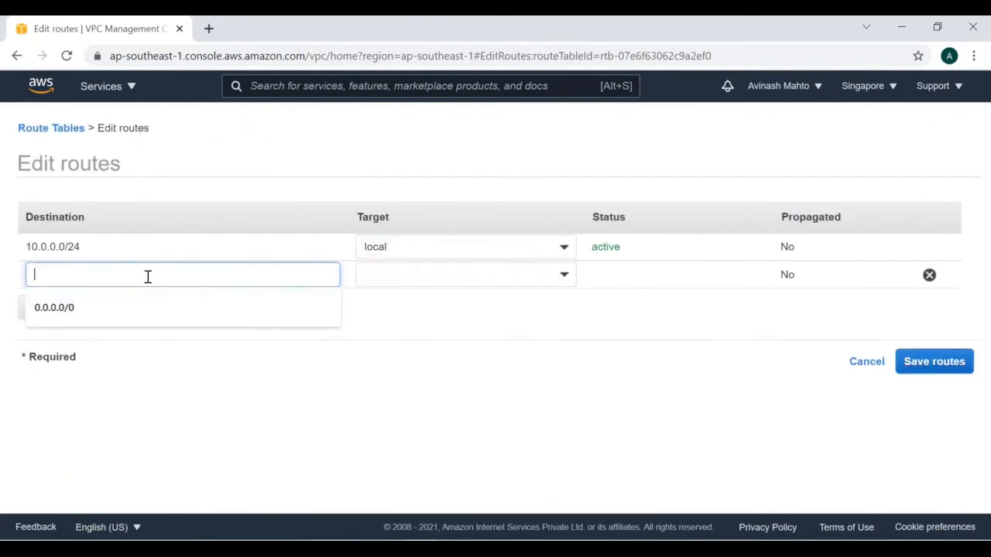
pyautogui.click(57, 319)
pyautogui.click(466, 278)
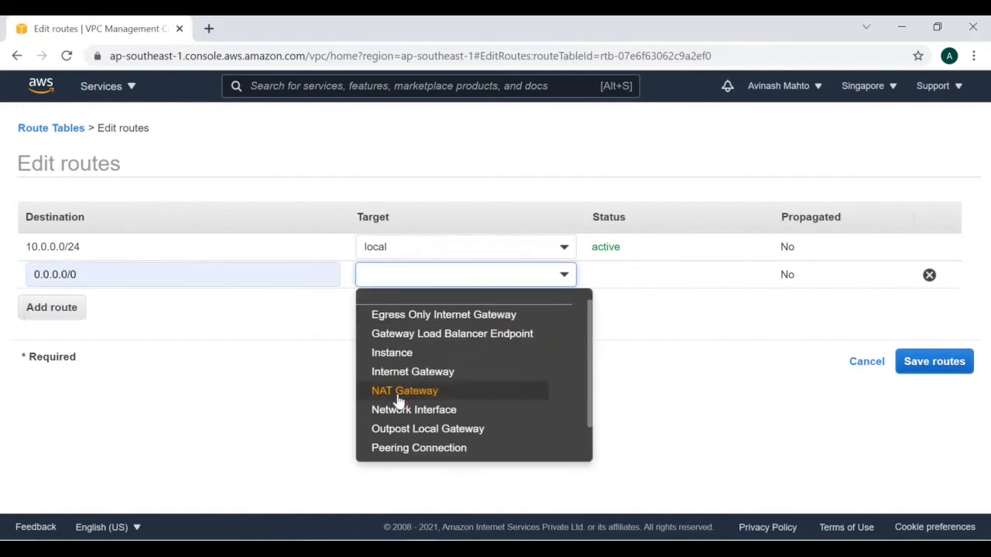
pyautogui.click(398, 393)
pyautogui.click(449, 313)
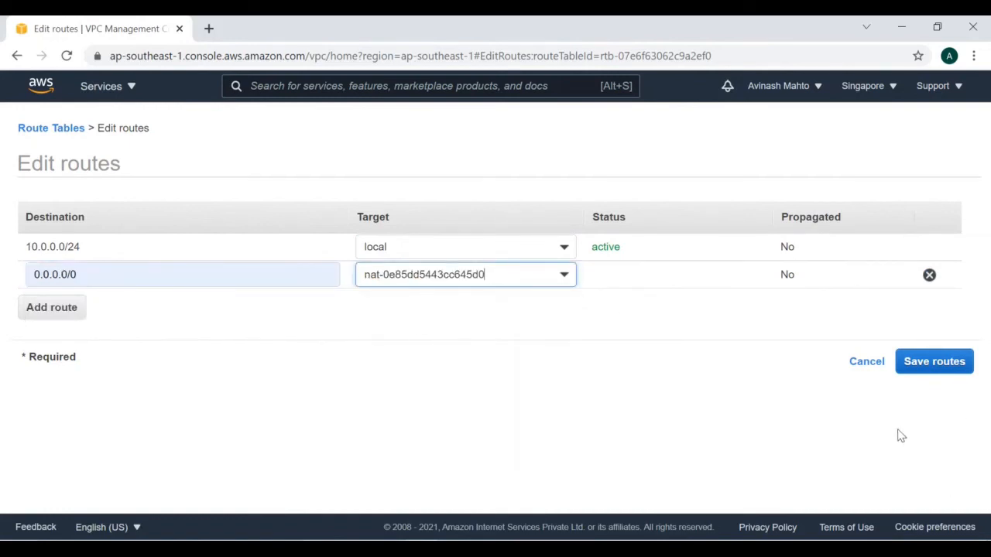
pyautogui.click(925, 369)
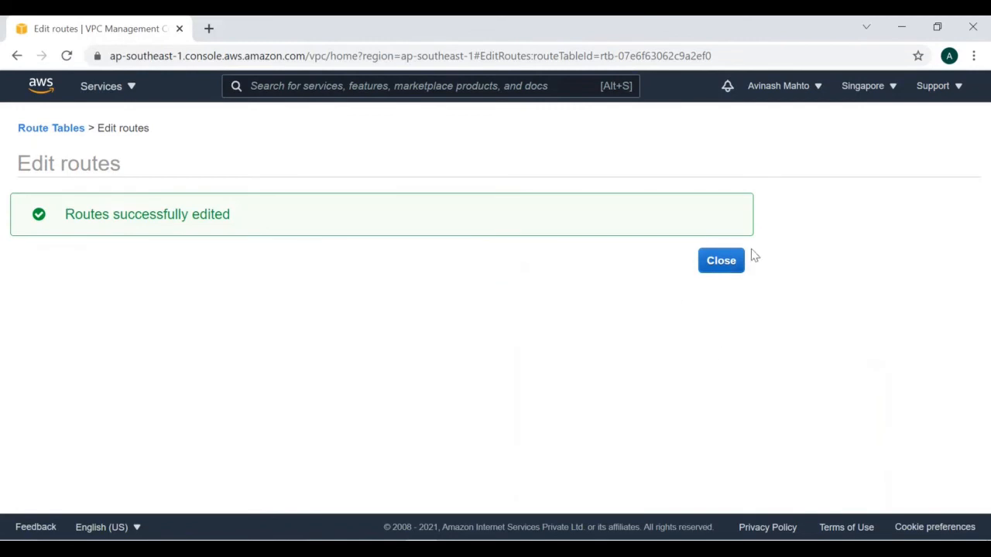
pyautogui.click(703, 266)
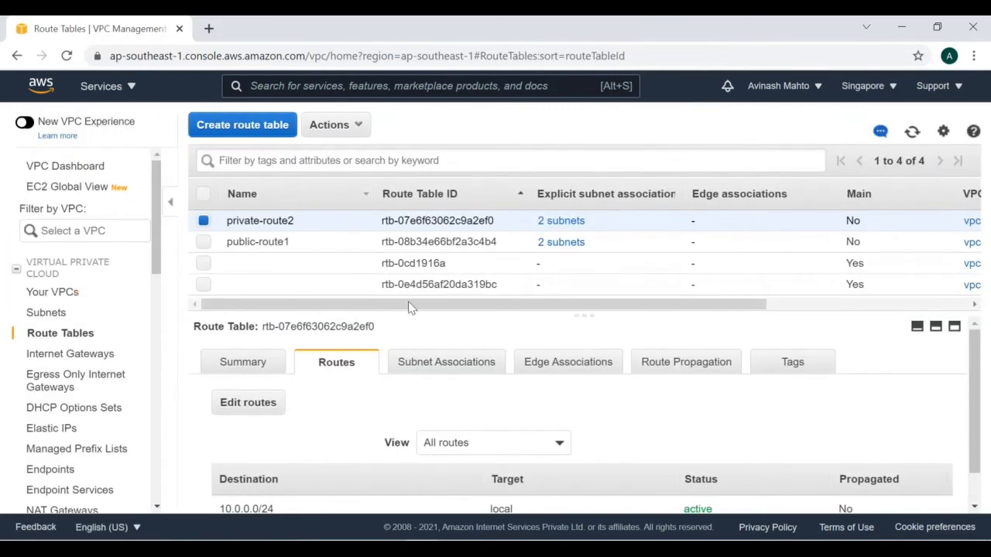
# Step: Review the routes of private-route2 and open the list of VPCs
pyautogui.scroll(-1, 371, 395)
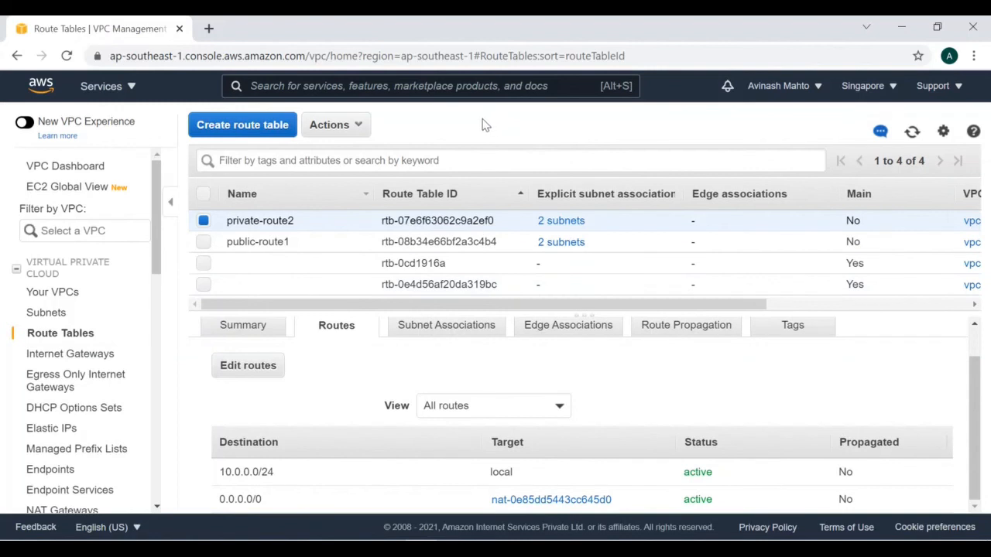
pyautogui.click(62, 298)
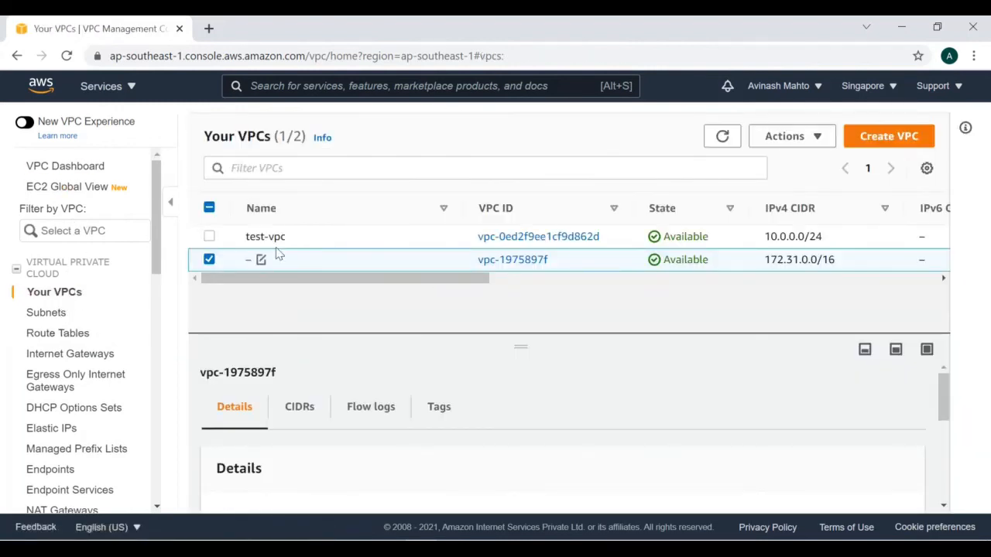
# Step: Review the list of subnets and the subnet associations of the public-route1 and private-route2 route tables
pyautogui.click(47, 314)
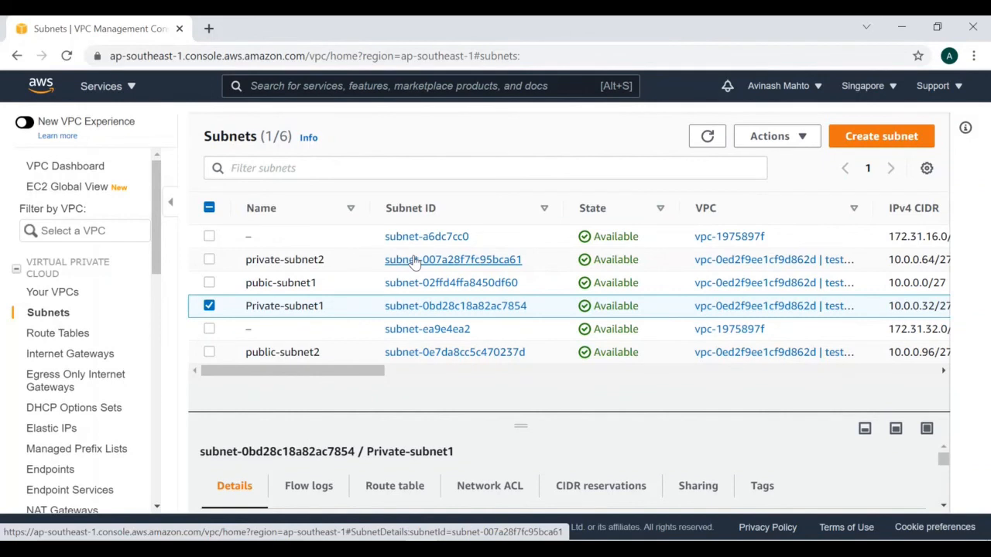
pyautogui.click(78, 336)
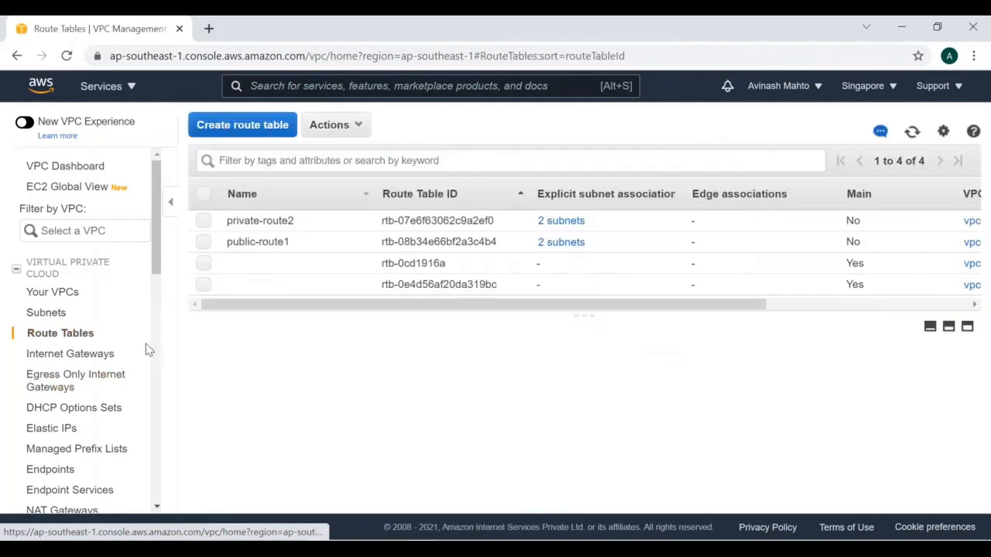
pyautogui.click(203, 242)
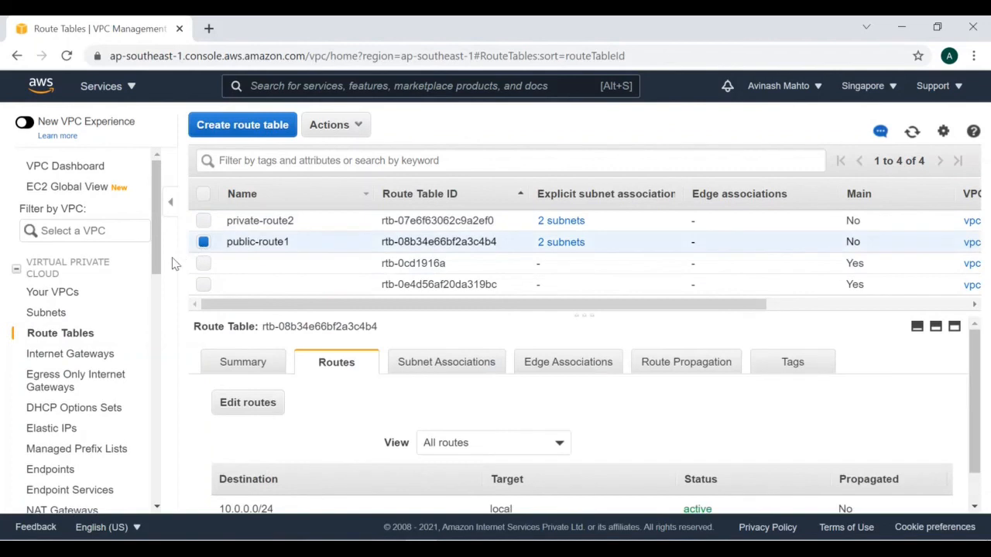
pyautogui.click(469, 370)
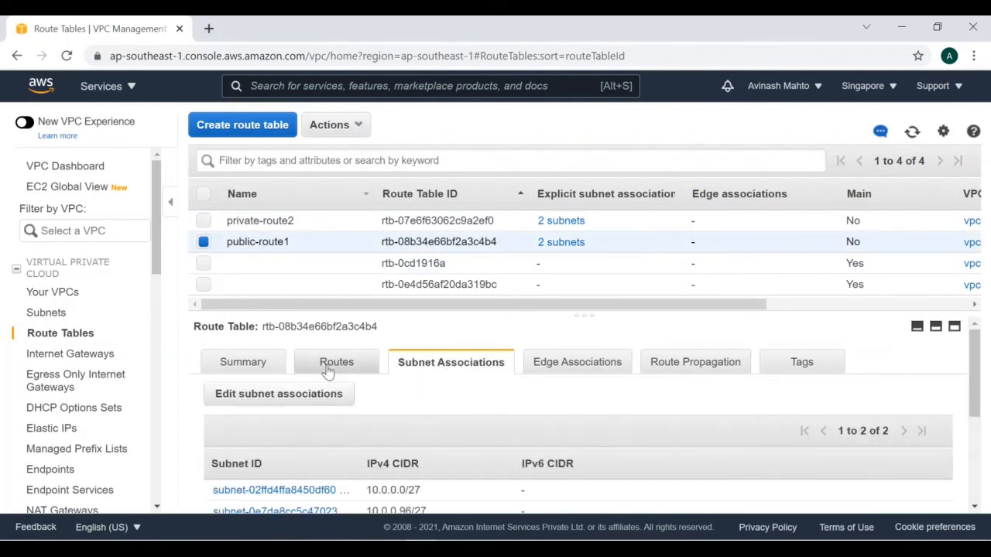
pyautogui.scroll(-2, 475, 418)
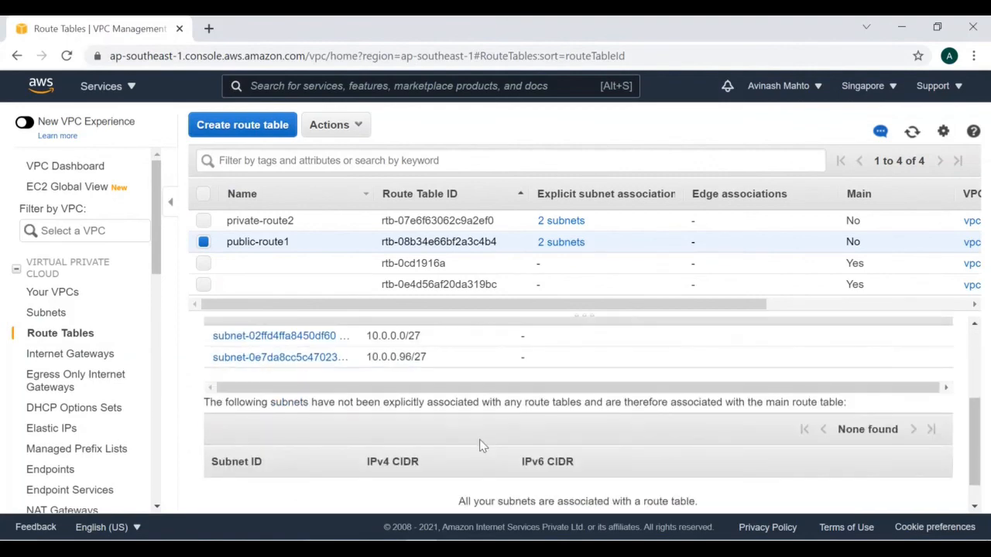
pyautogui.click(204, 221)
pyautogui.click(204, 241)
pyautogui.scroll(-2, 495, 425)
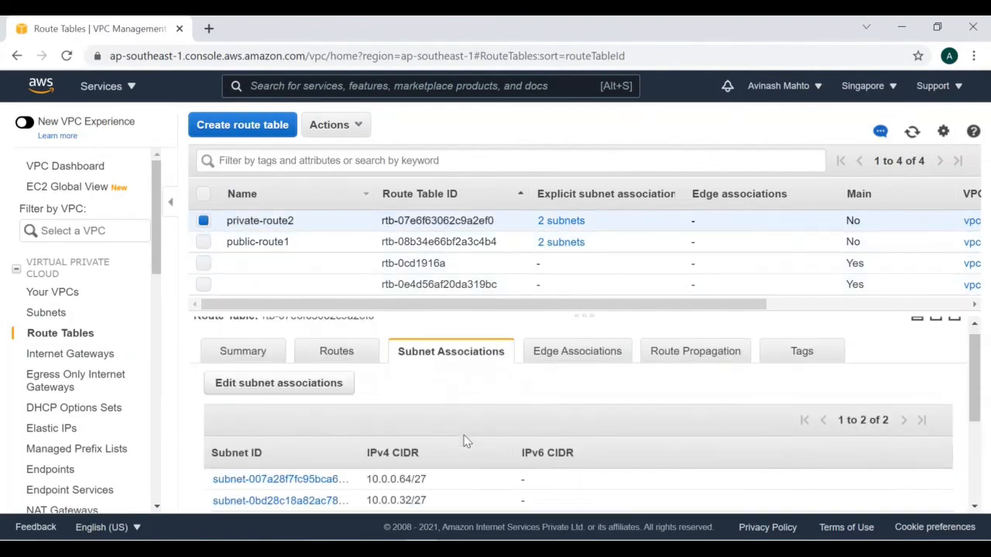
# Step: Check the list of internet gateways and examine the routes of the public-route1 route table
pyautogui.click(85, 357)
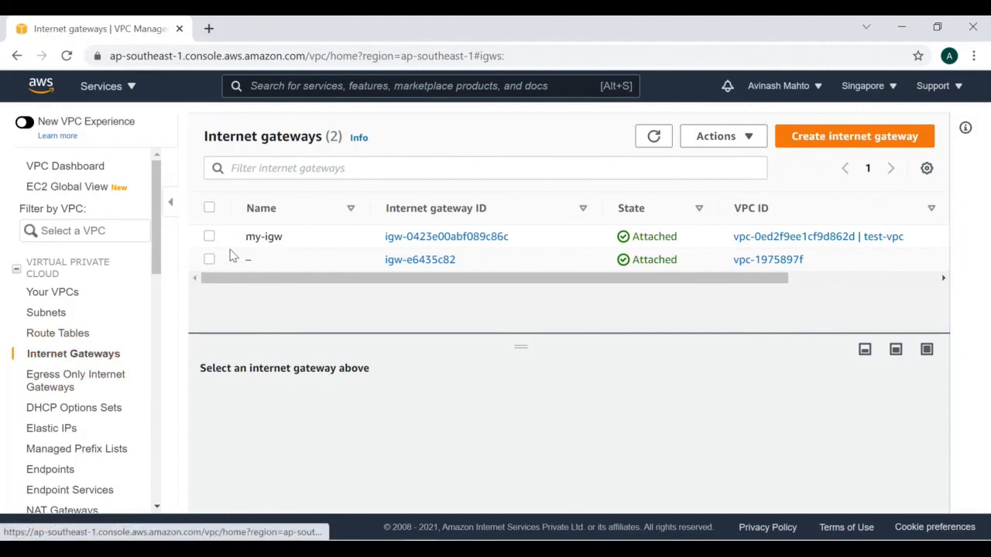
pyautogui.click(34, 336)
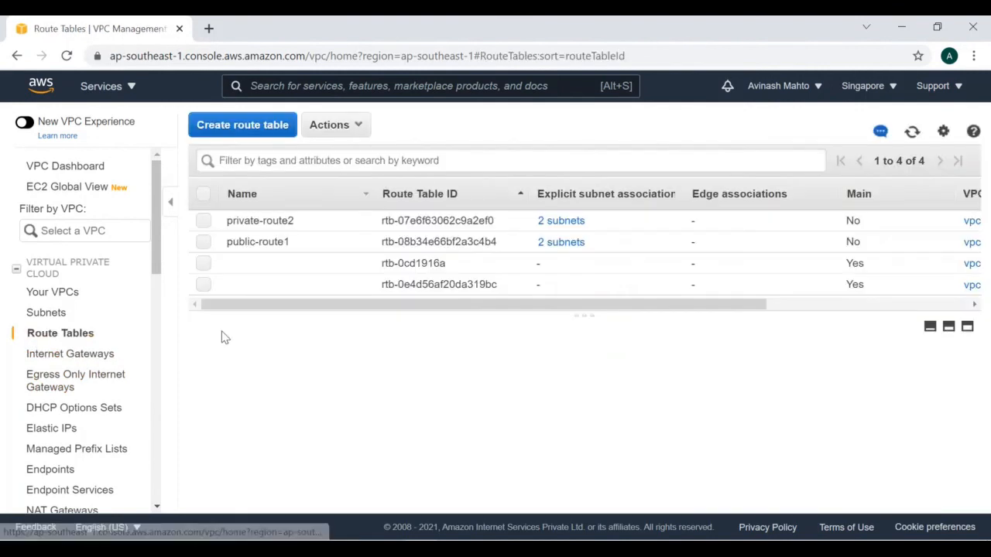
pyautogui.click(204, 245)
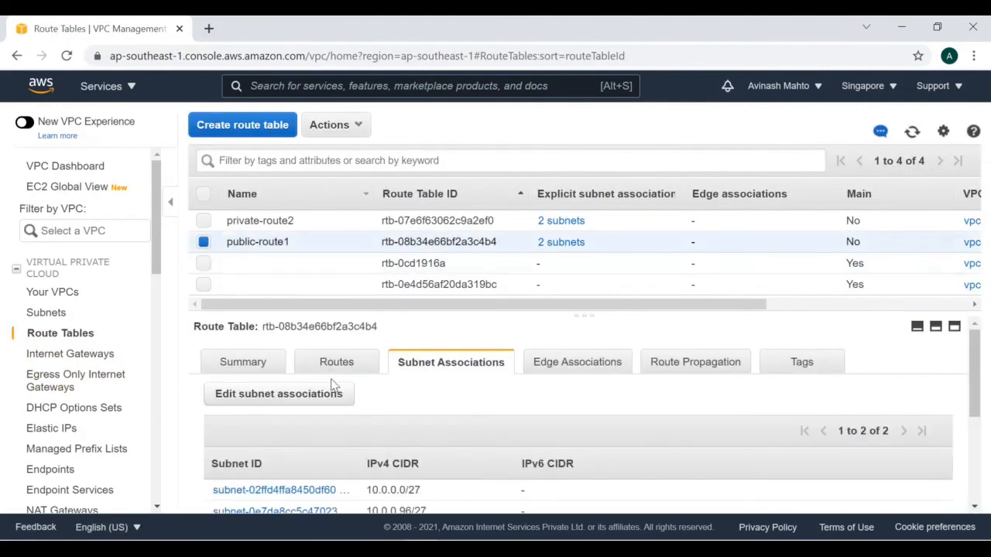
pyautogui.click(336, 364)
pyautogui.scroll(-1, 310, 464)
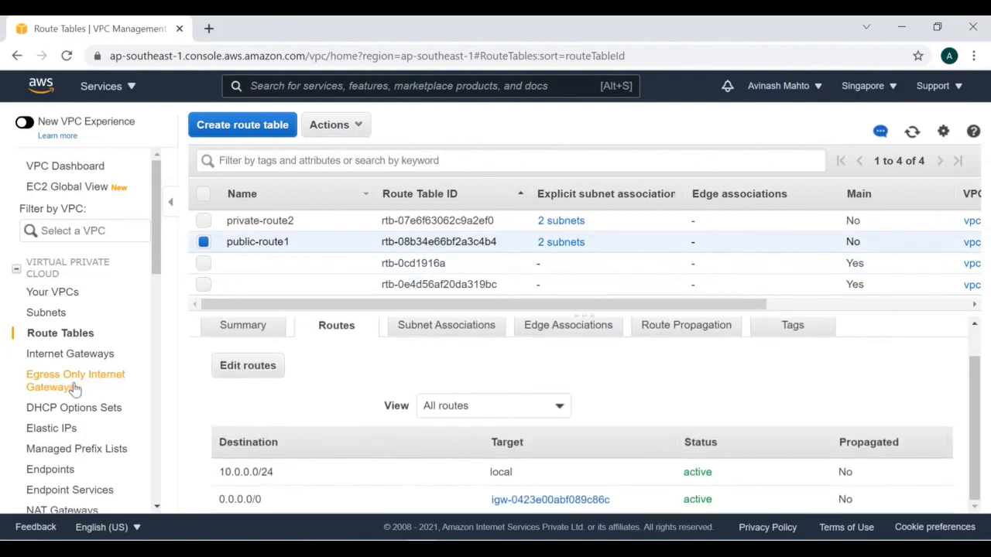
# Step: Check the list of NAT gateways and examine the routes of the private-route2 route table
pyautogui.scroll(-1, 77, 387)
pyautogui.click(57, 436)
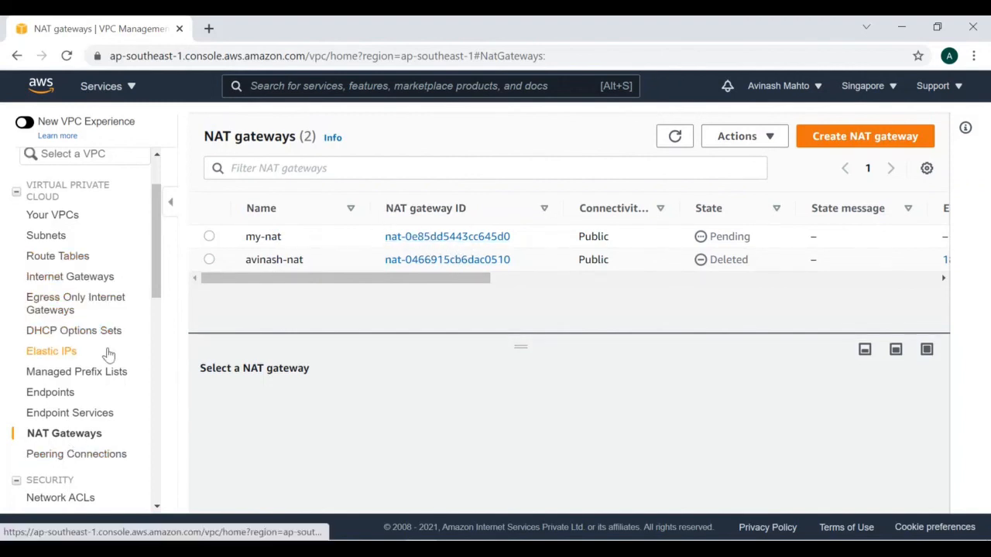
pyautogui.click(60, 258)
pyautogui.click(203, 221)
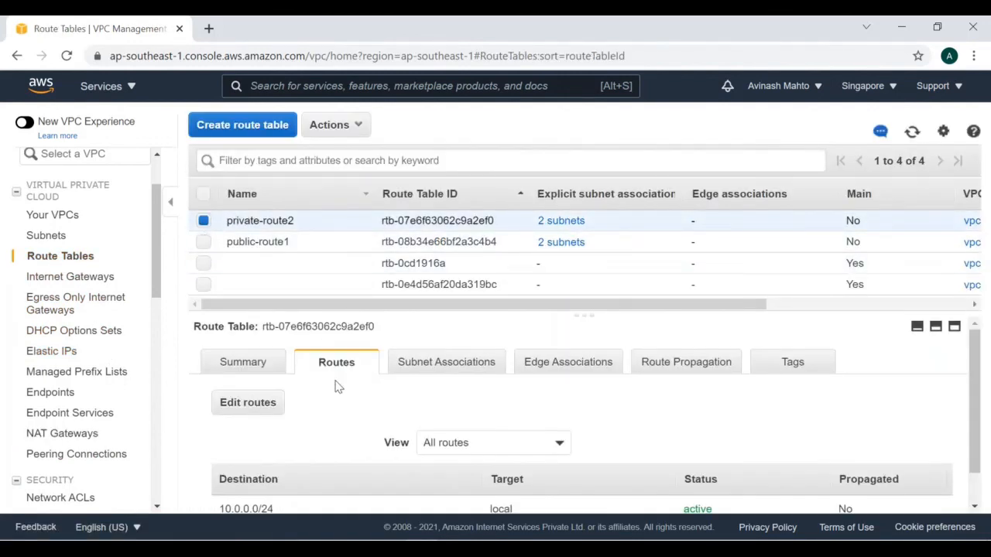
pyautogui.scroll(-1, 338, 426)
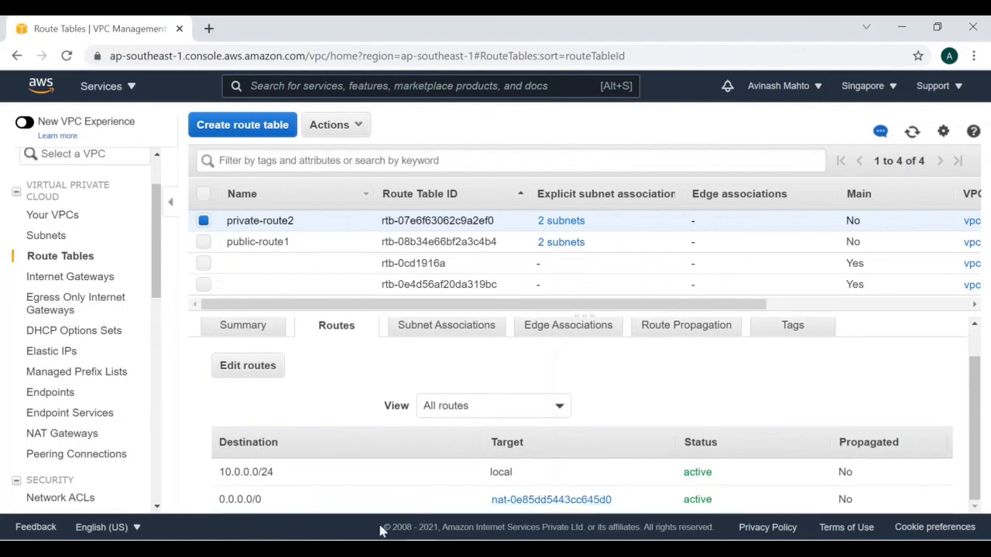